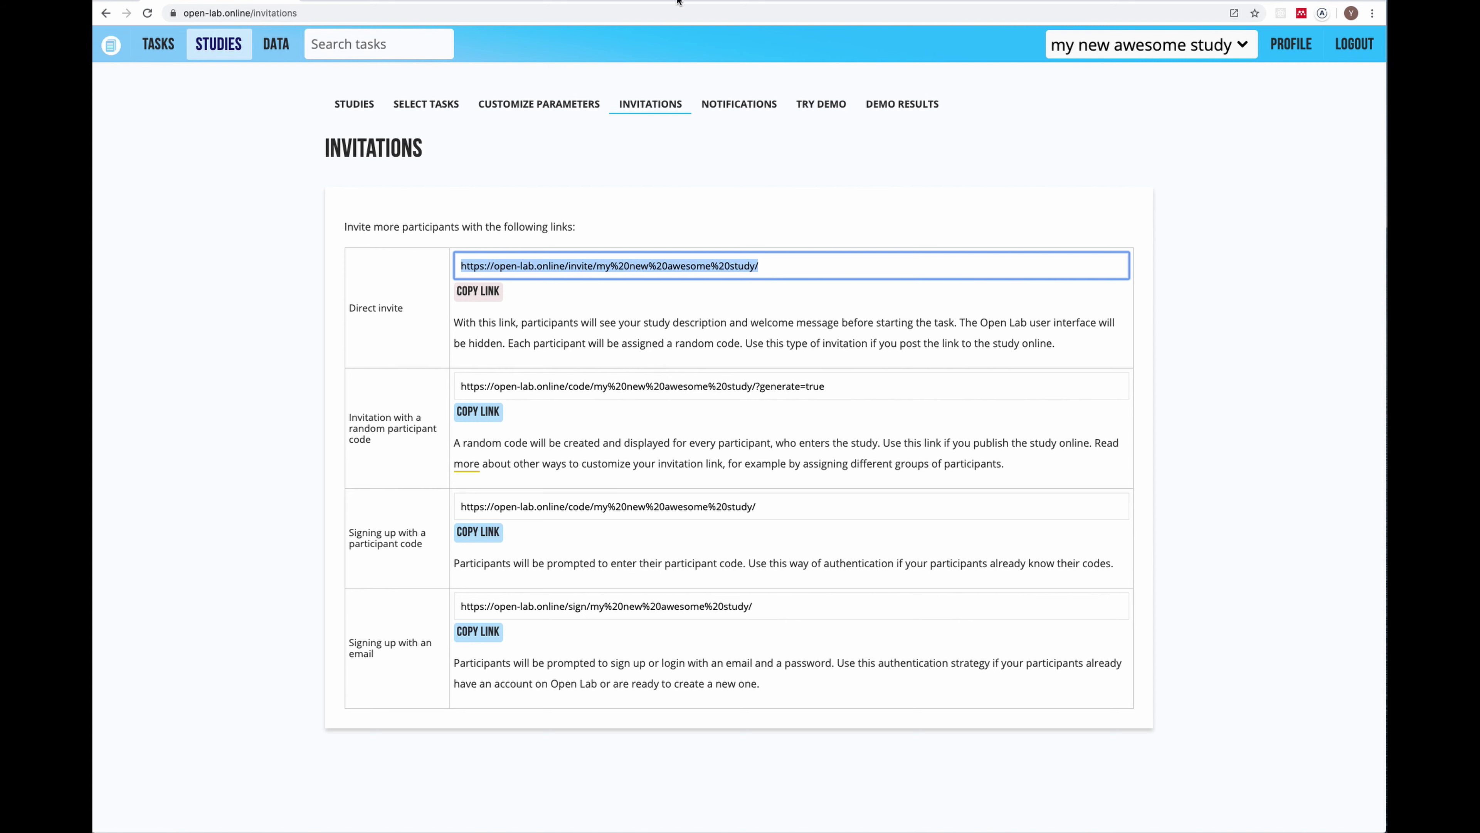
Step: Try to open the study's direct invite link in the logged-in researcher browser, and return to the invitations page
left_click(656, 14)
type("https://open-lab.online/invite/my%20new%20awesome%20study/")
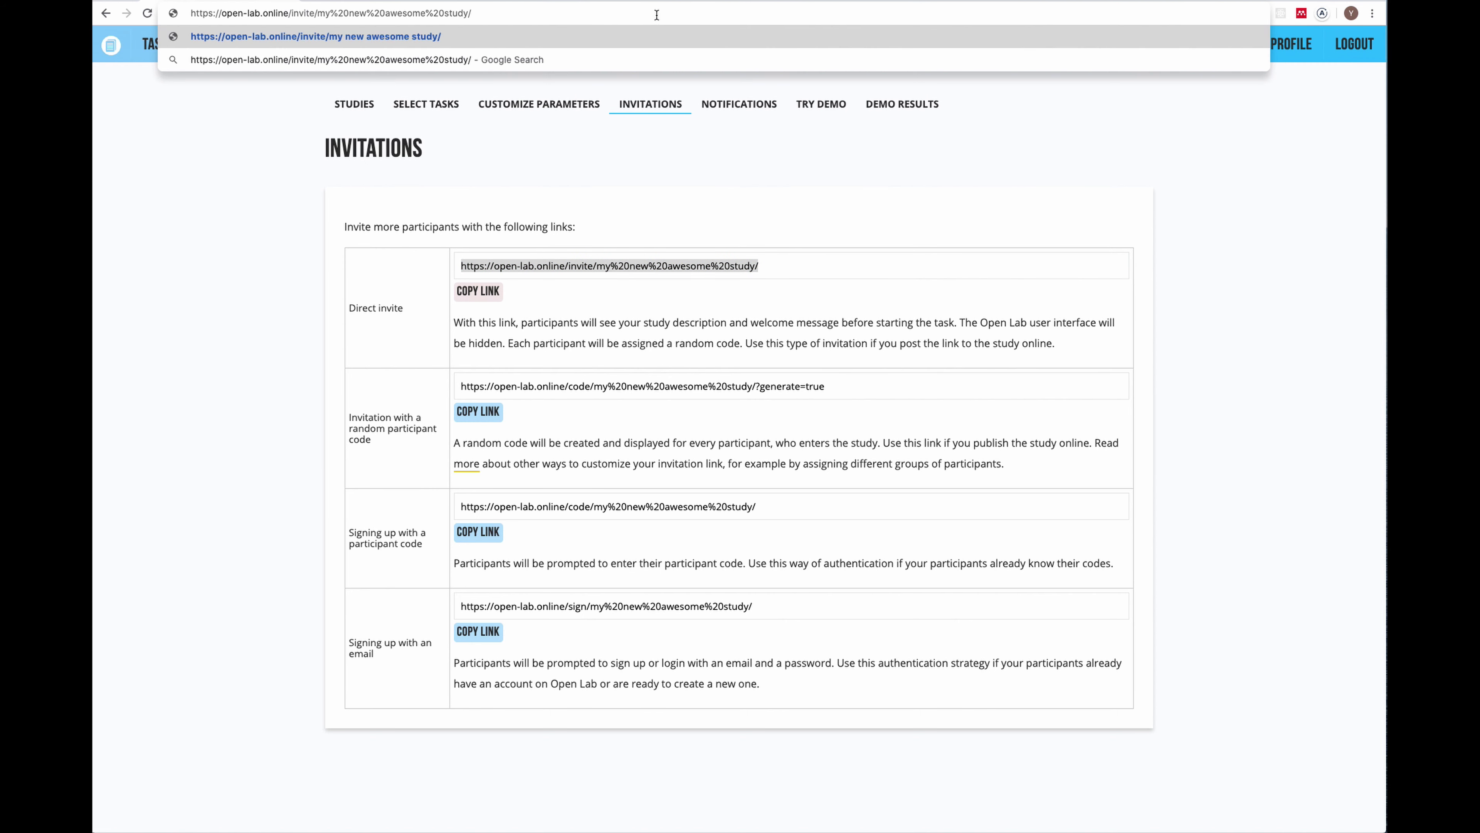
key("Return")
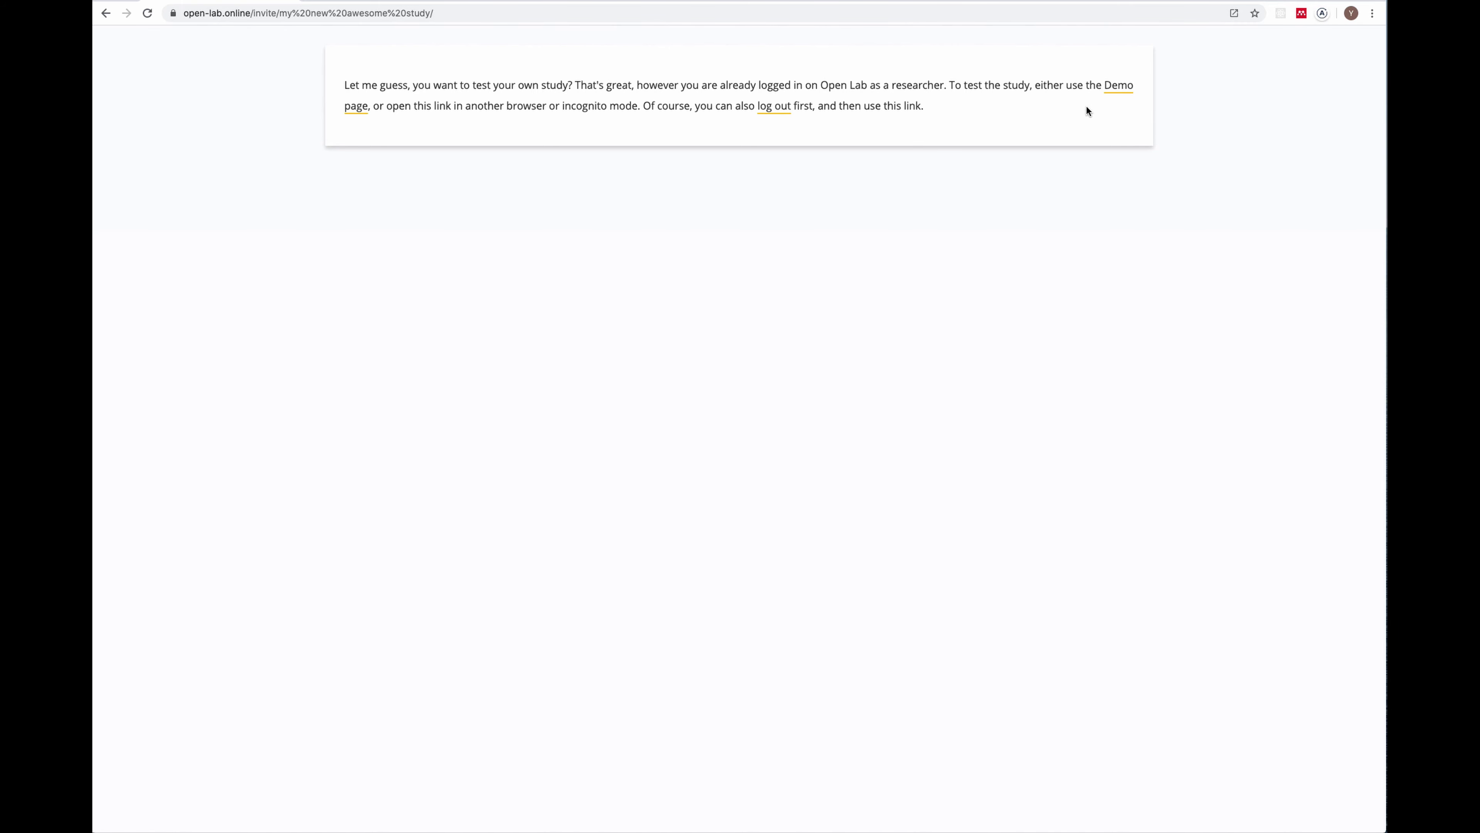
left_click(106, 13)
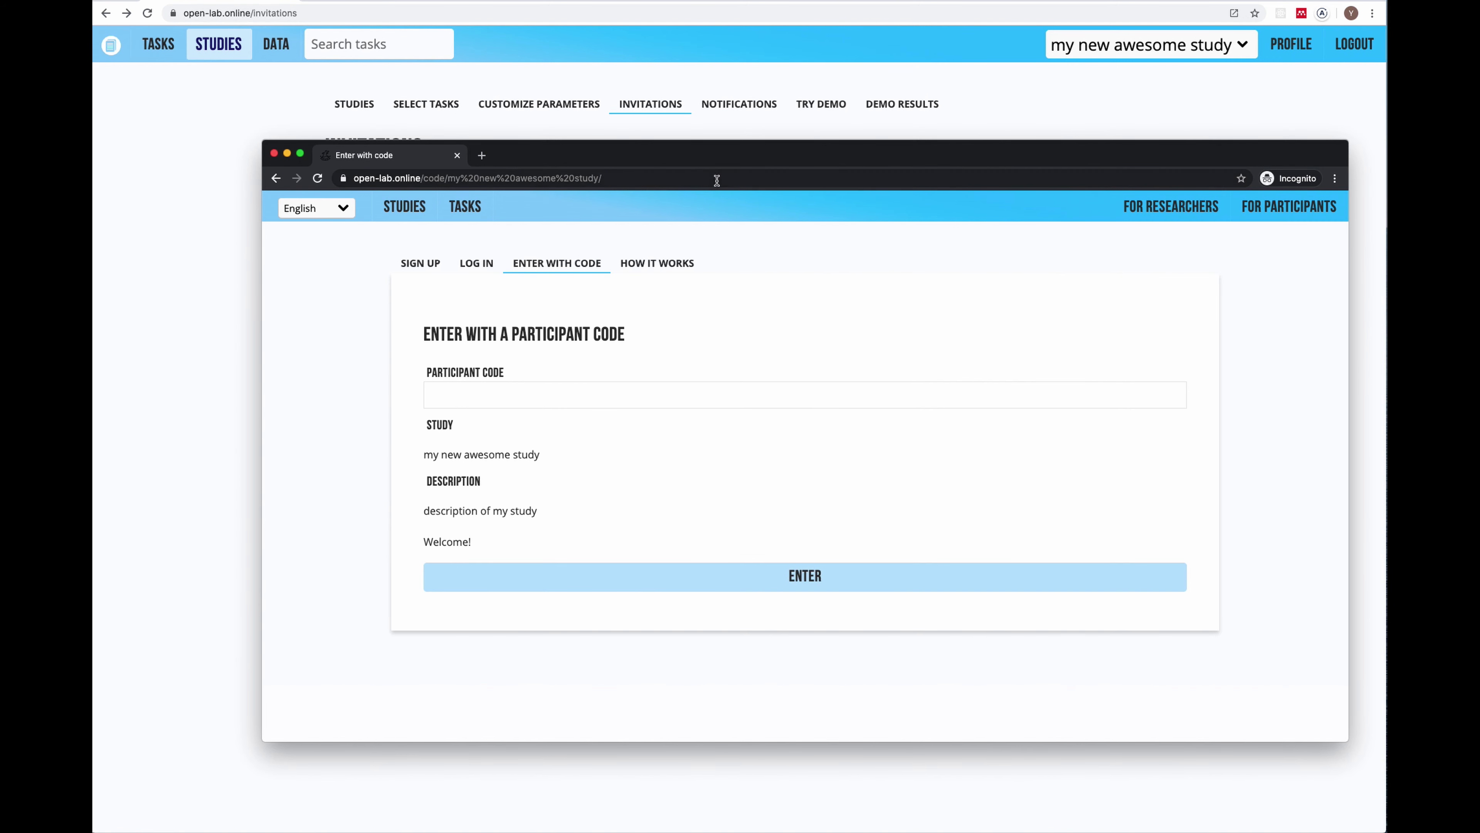
left_click(717, 180)
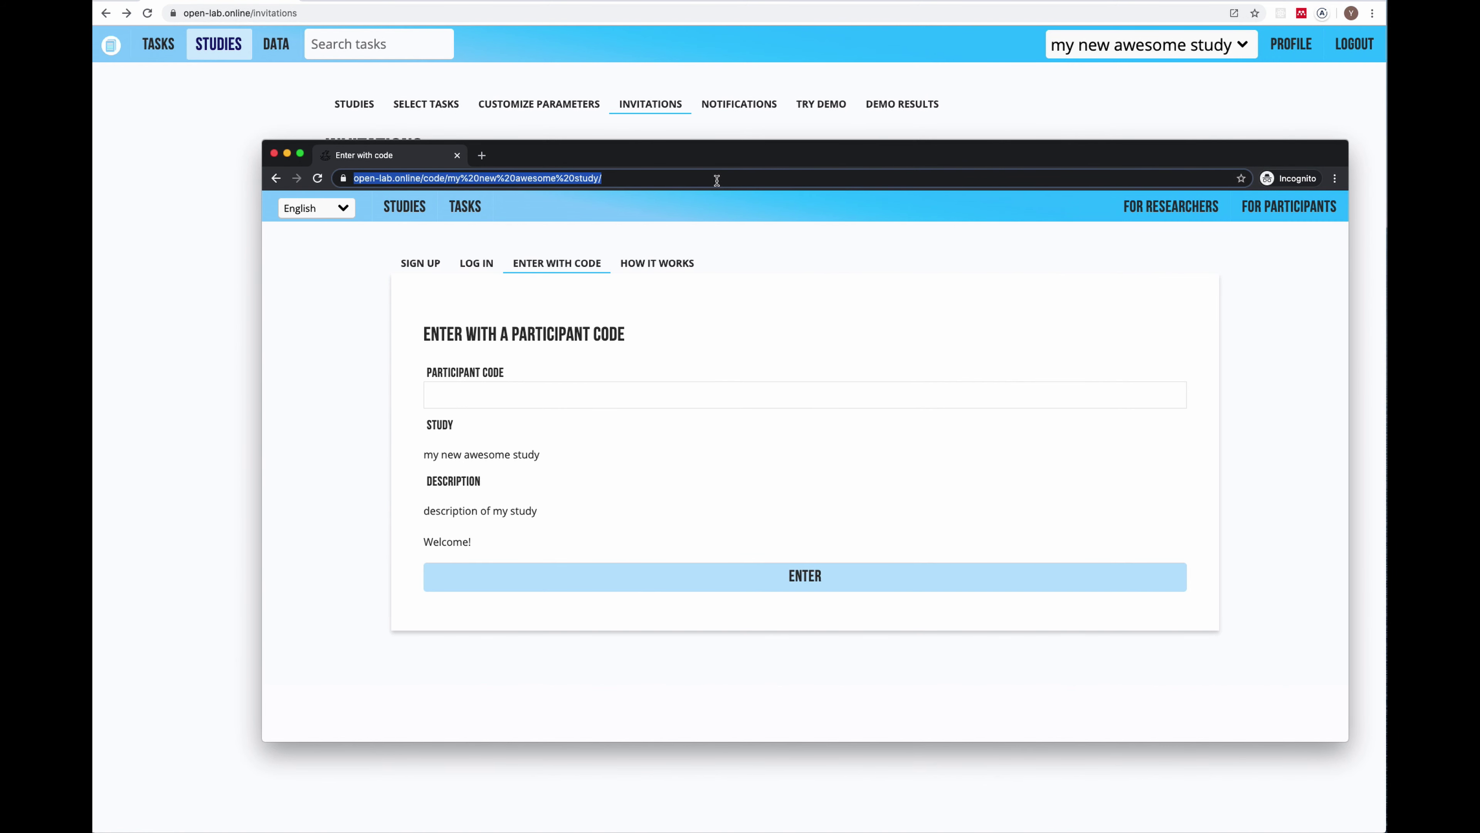
type("https://open-lab.online/invite/my%20new%20awesome%20study/")
key("Return")
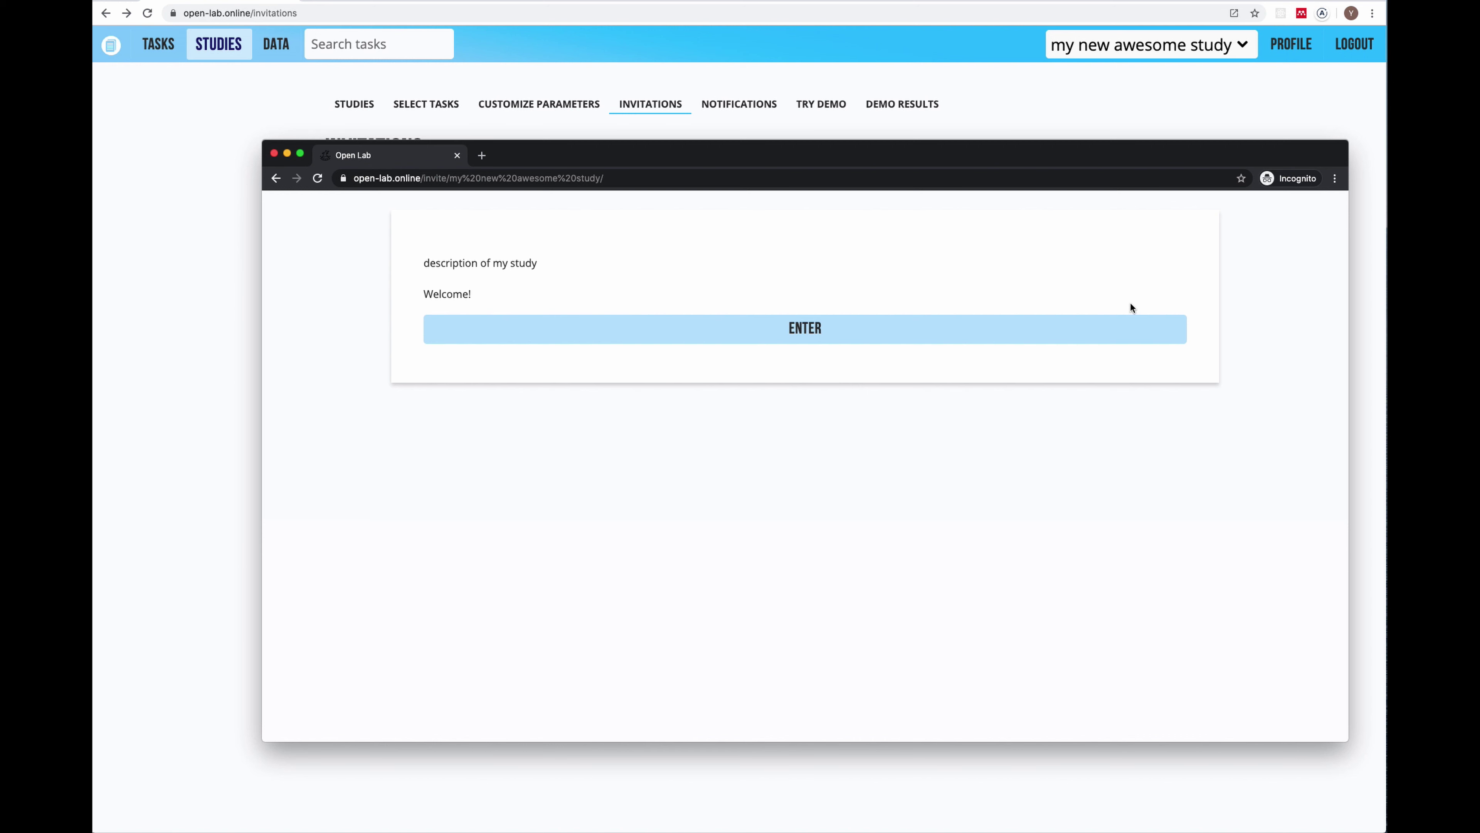
left_click(946, 336)
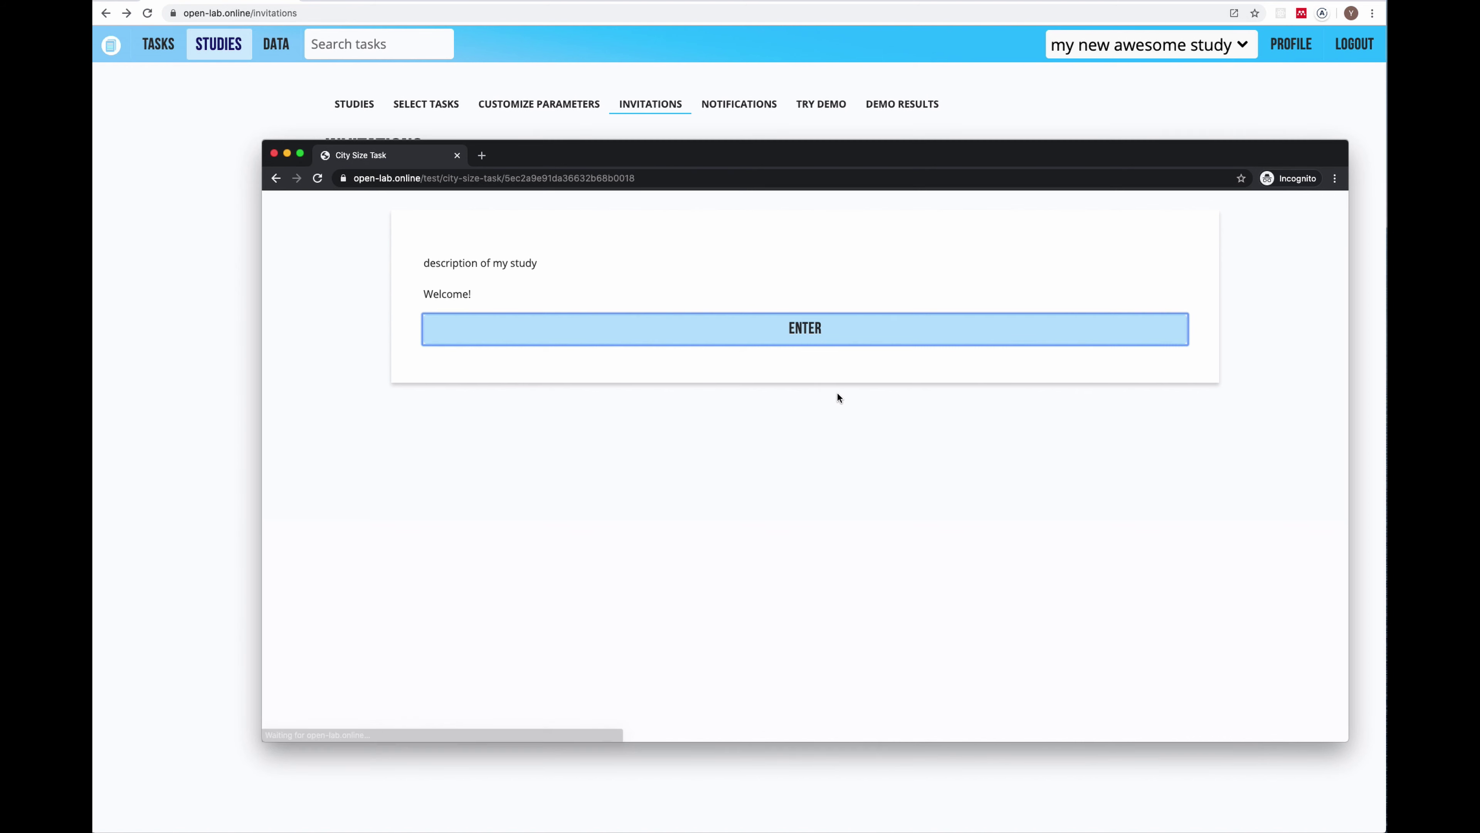
Step: Complete the City Size Task by choosing Chengdu as the larger city and answering Yes to both follow-up questions about it
key("space")
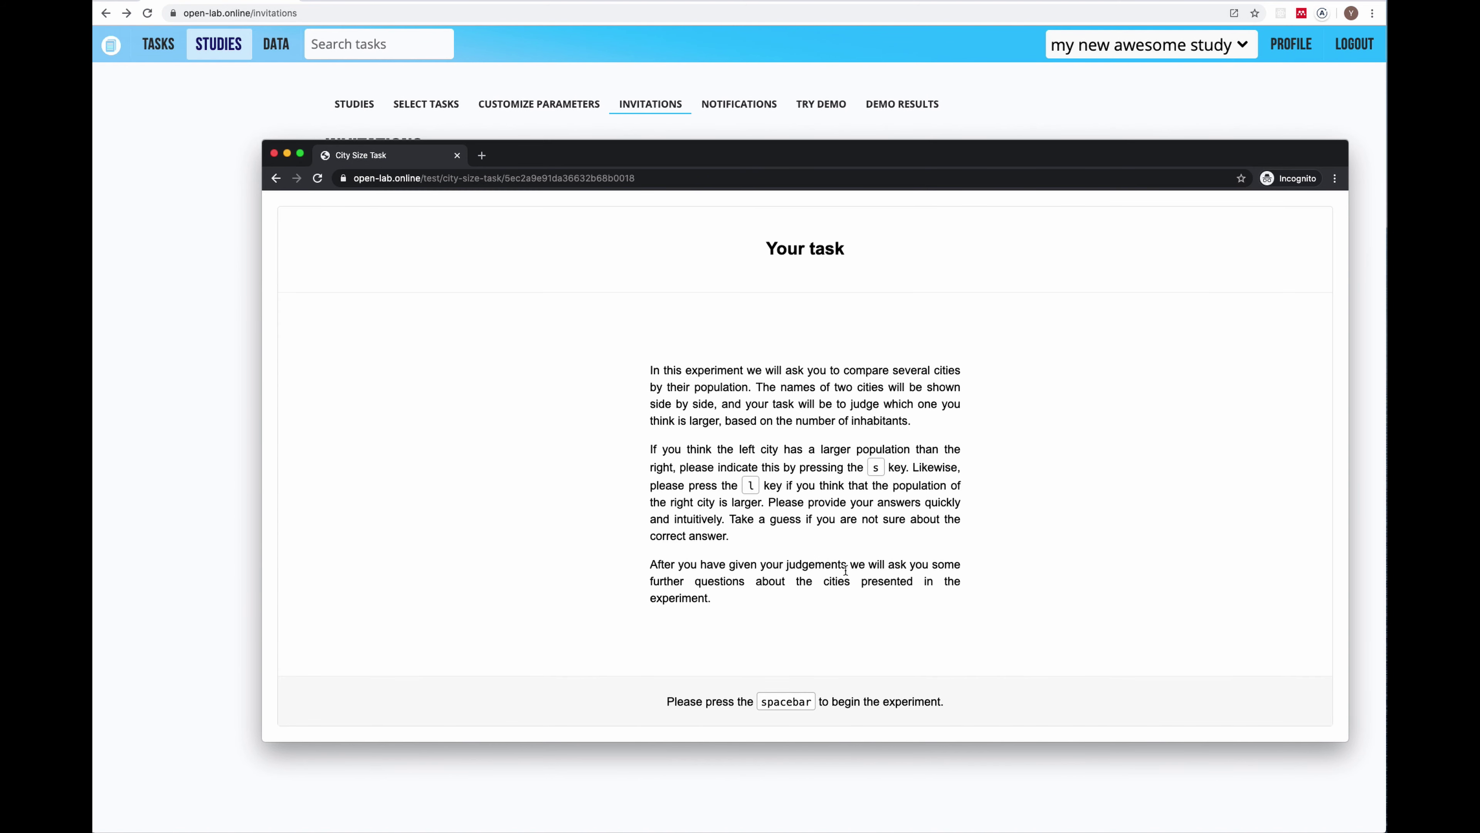
key("space")
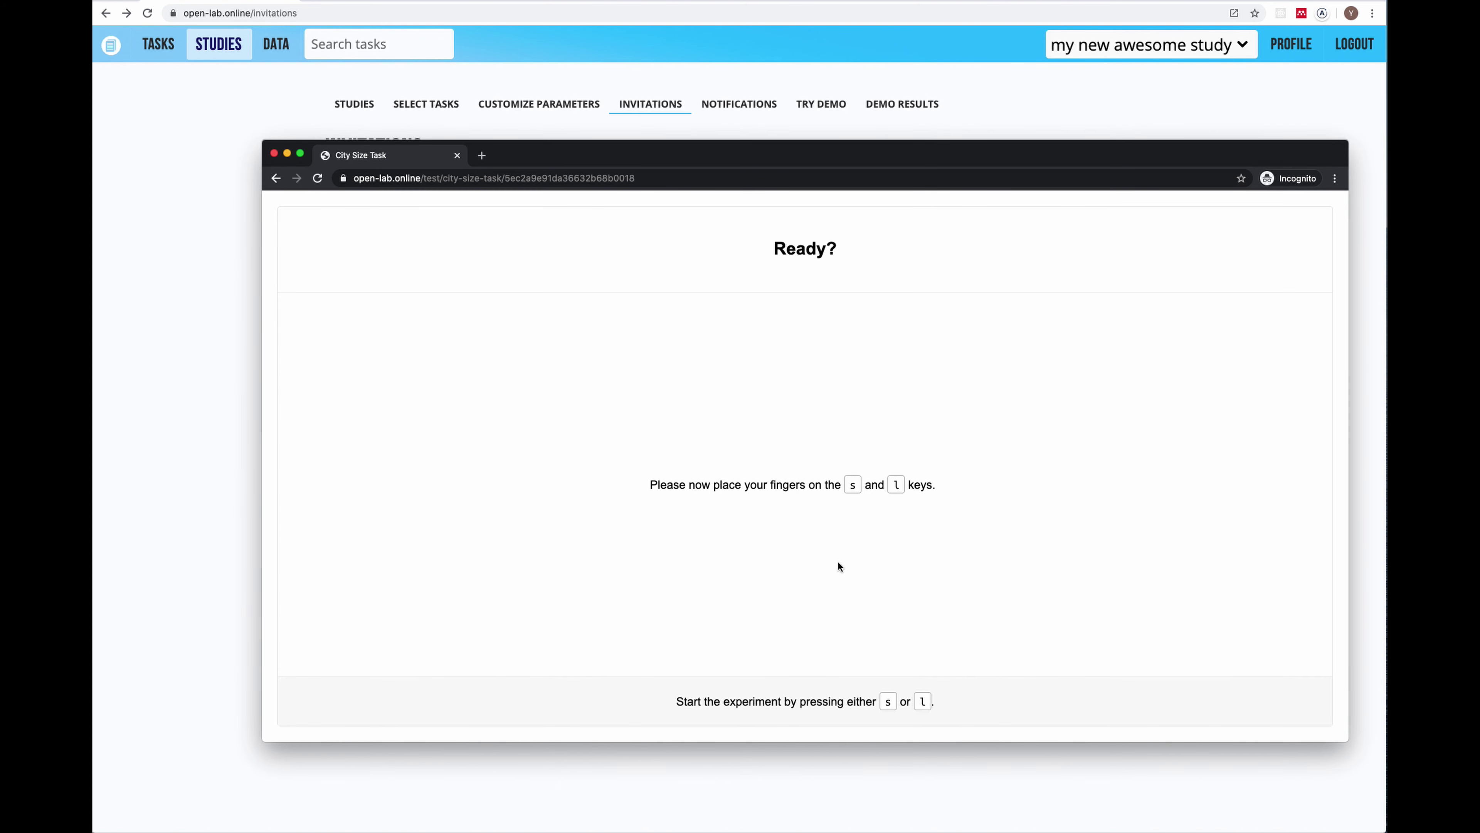
key("s")
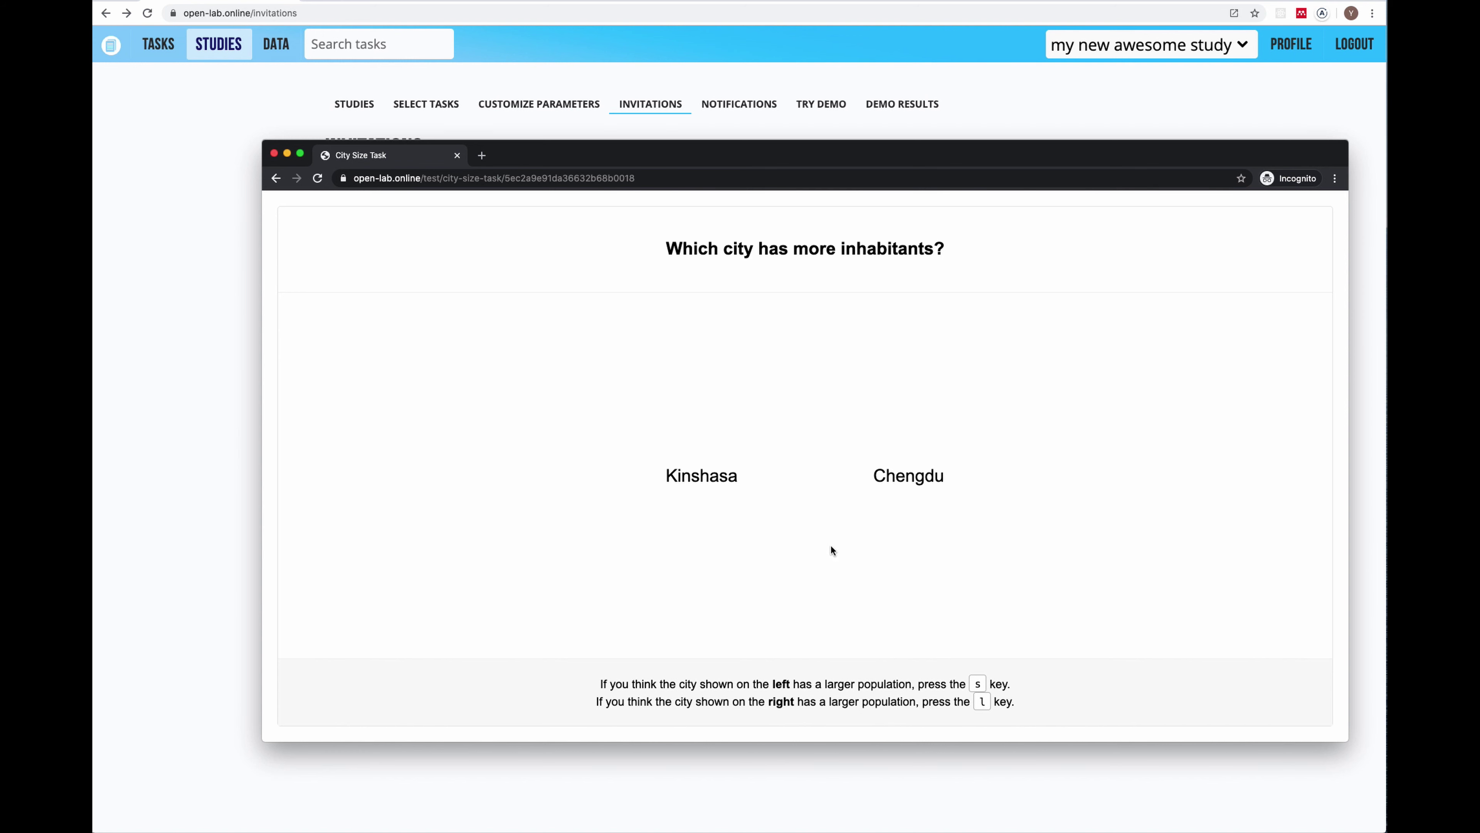
key("s")
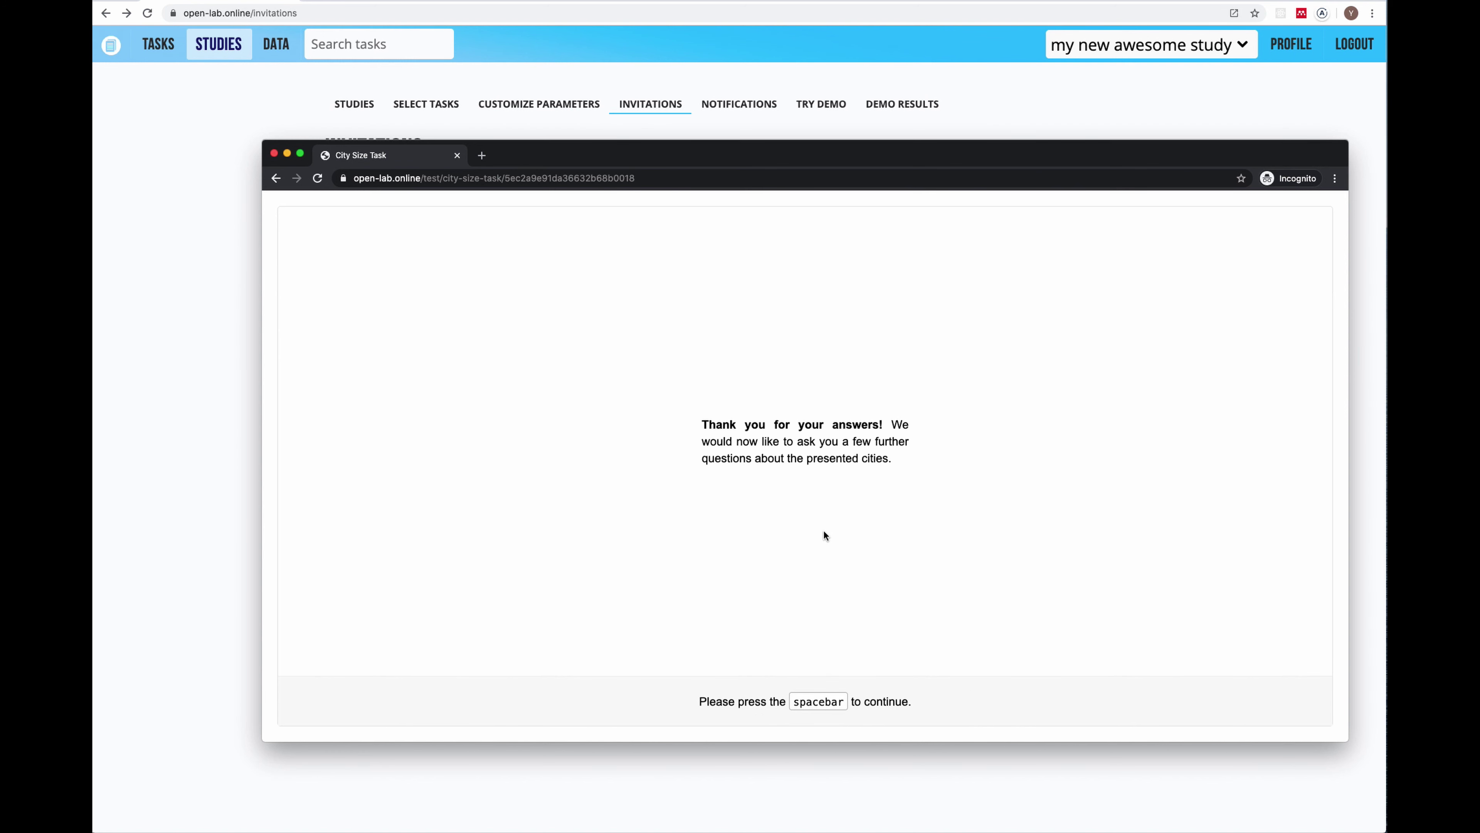
key("space")
left_click(758, 497)
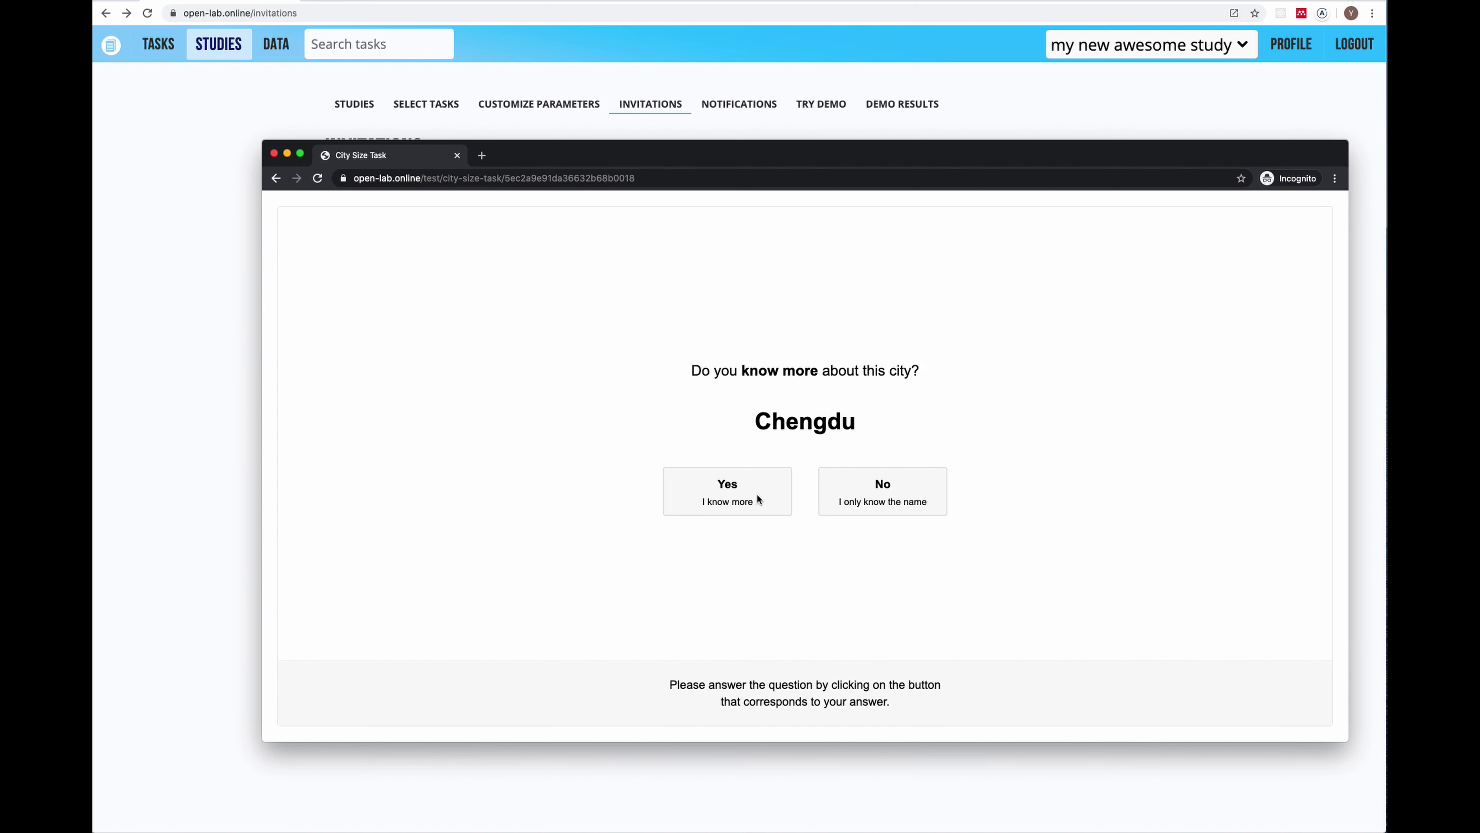
left_click(758, 494)
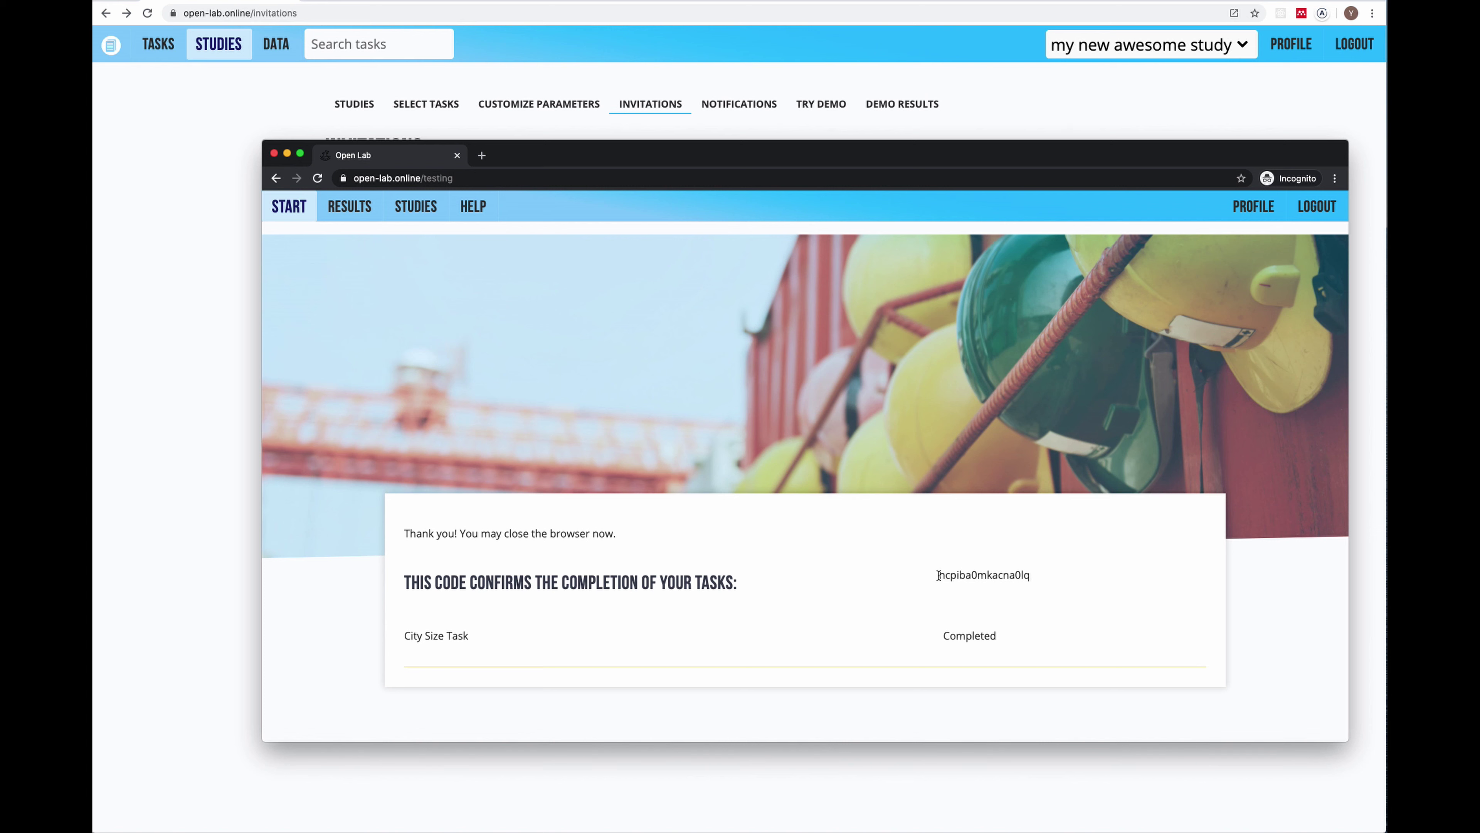
Step: Highlight the task completion confirmation code and close the incognito window
left_click_drag(938, 575, 1029, 577)
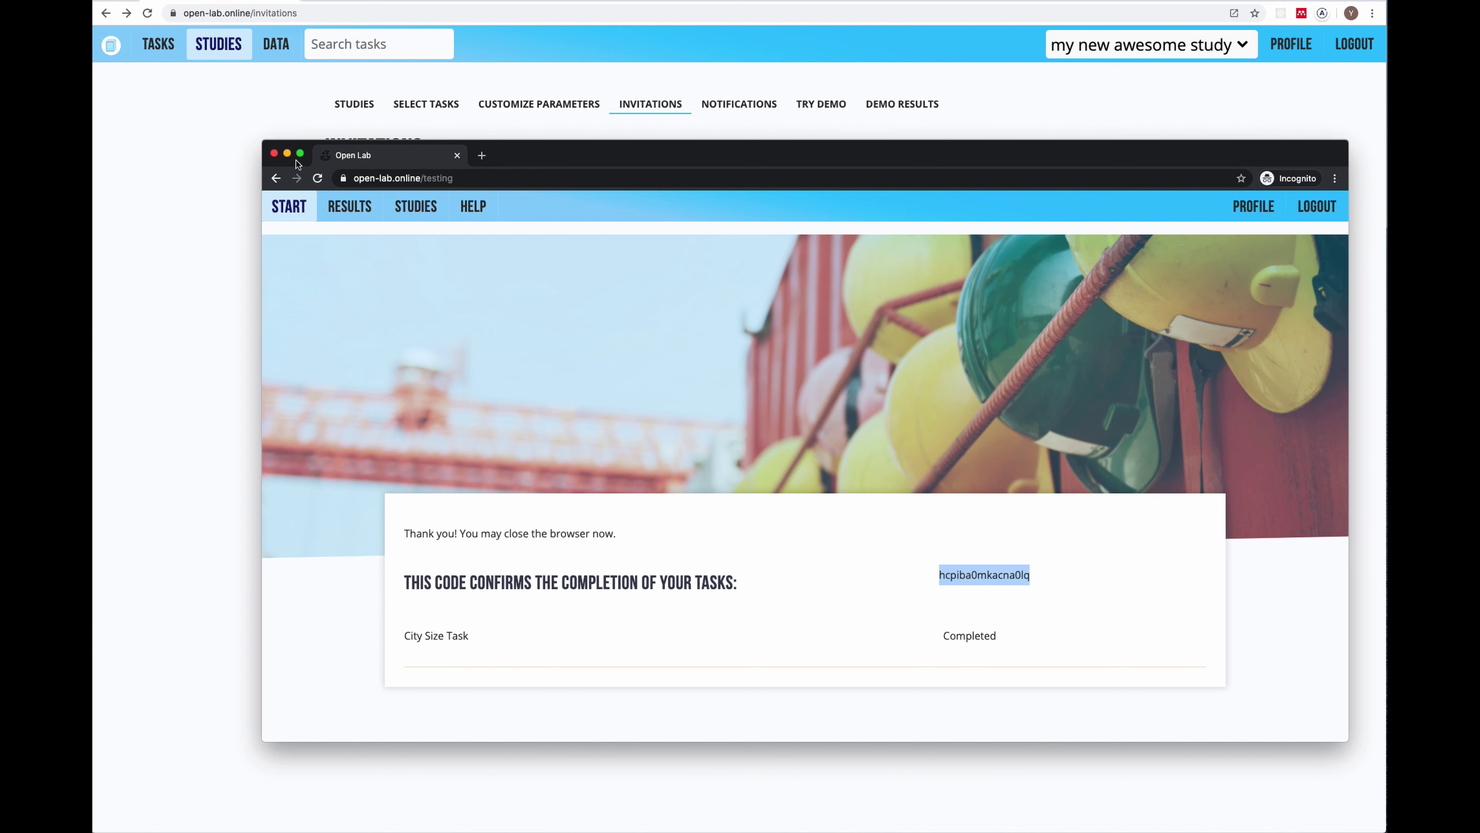
left_click(274, 153)
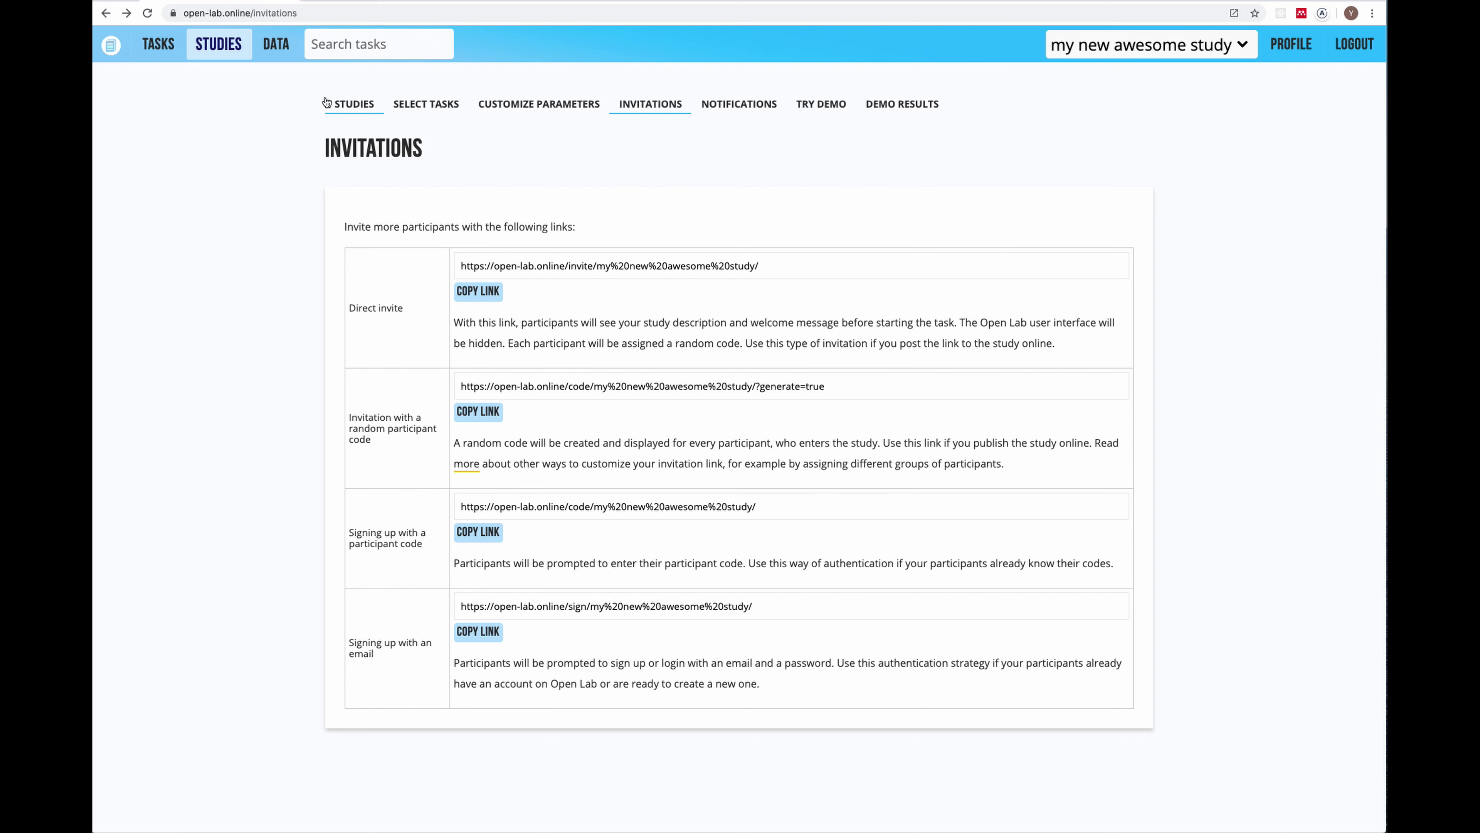
Step: Open the study's participants data, highlight the participant's role and task count, and download that participant's results
left_click(279, 45)
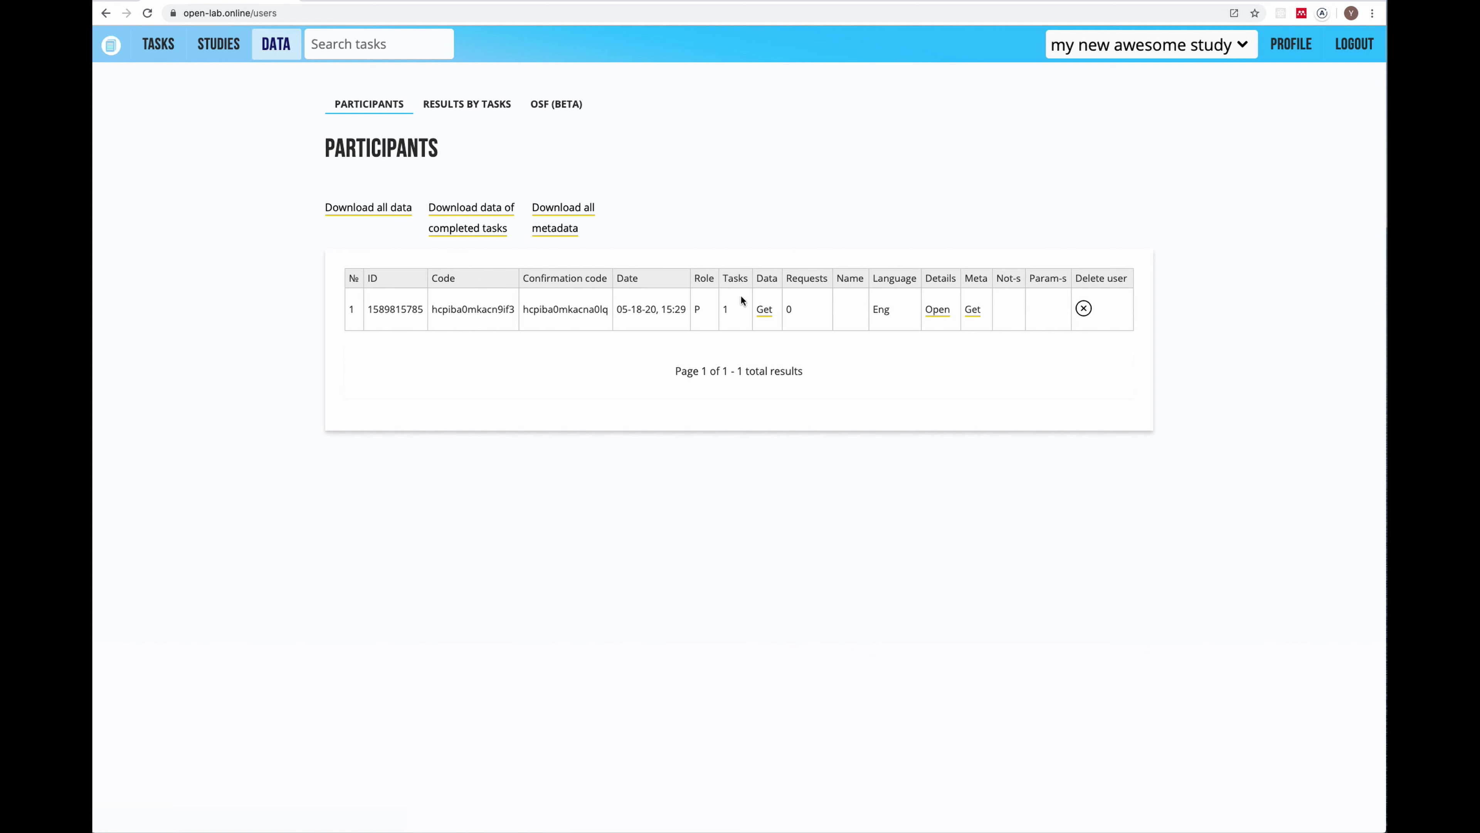
left_click_drag(701, 310, 693, 308)
left_click_drag(730, 307, 724, 307)
left_click(764, 310)
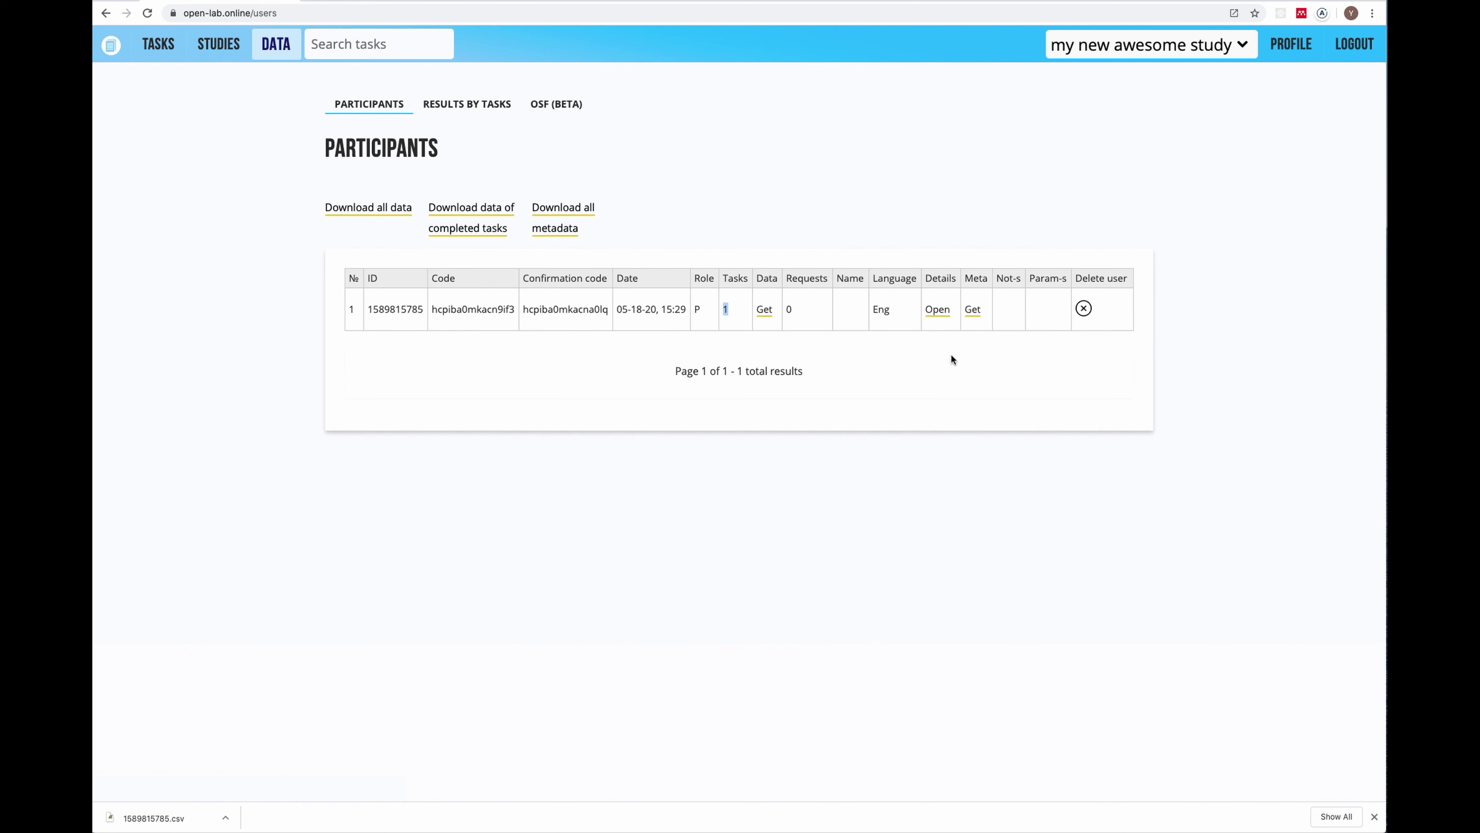
Step: In the participant's details, unlock access to the full City Size Task record, lock it again, and return to the participants list
left_click(937, 309)
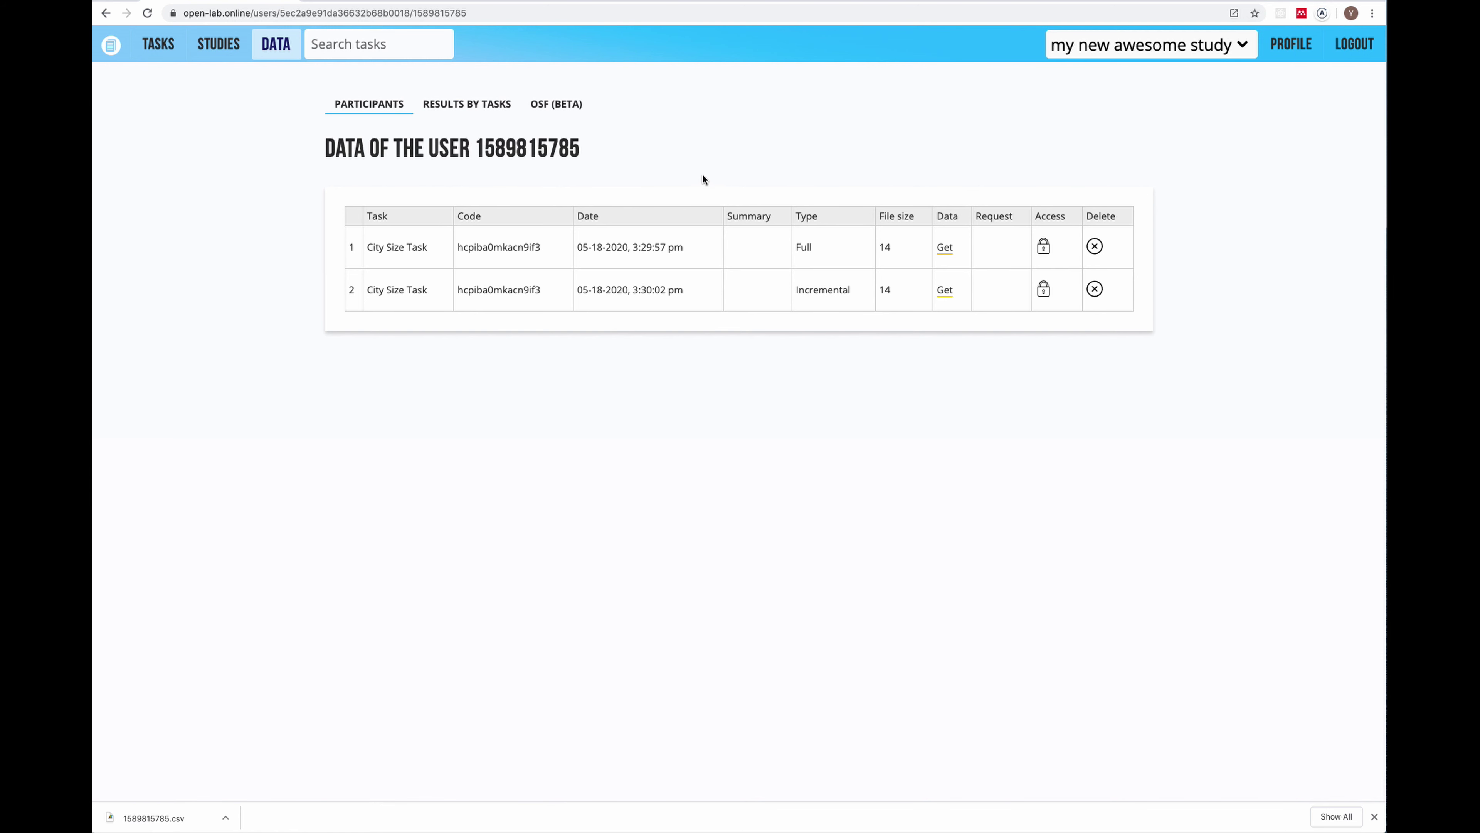
double_click(569, 147)
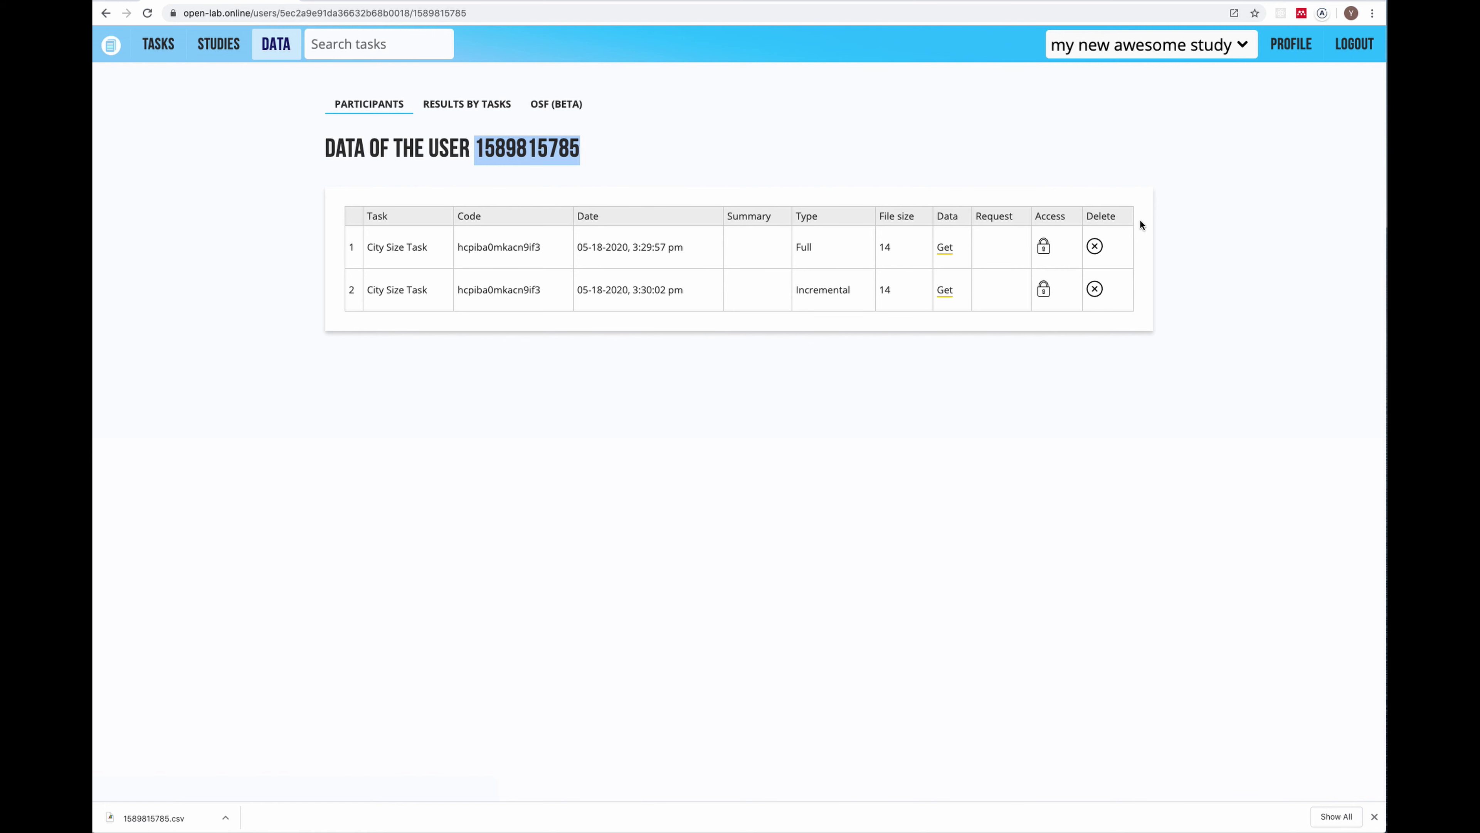
left_click(1043, 248)
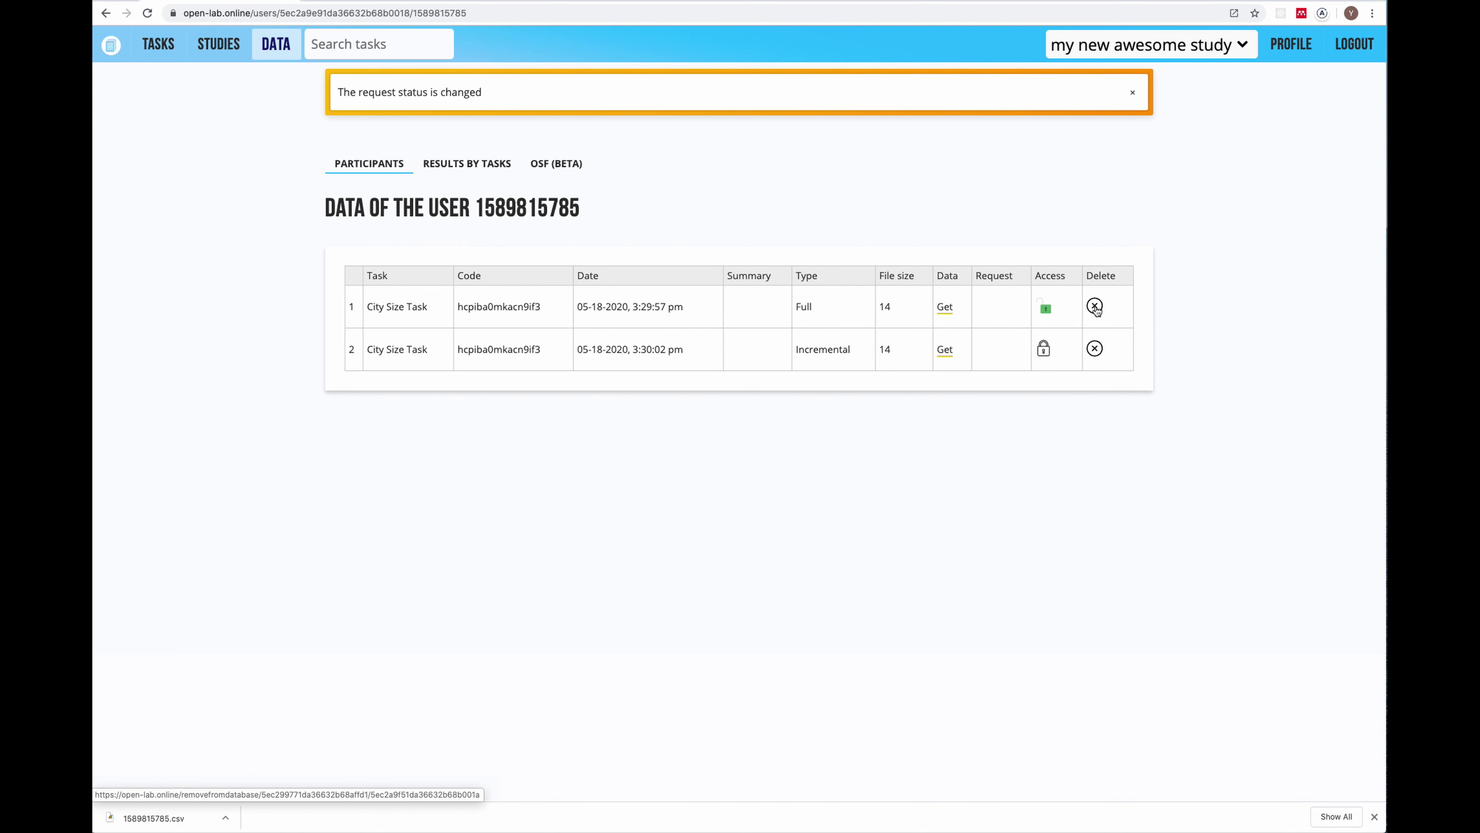
left_click(1047, 311)
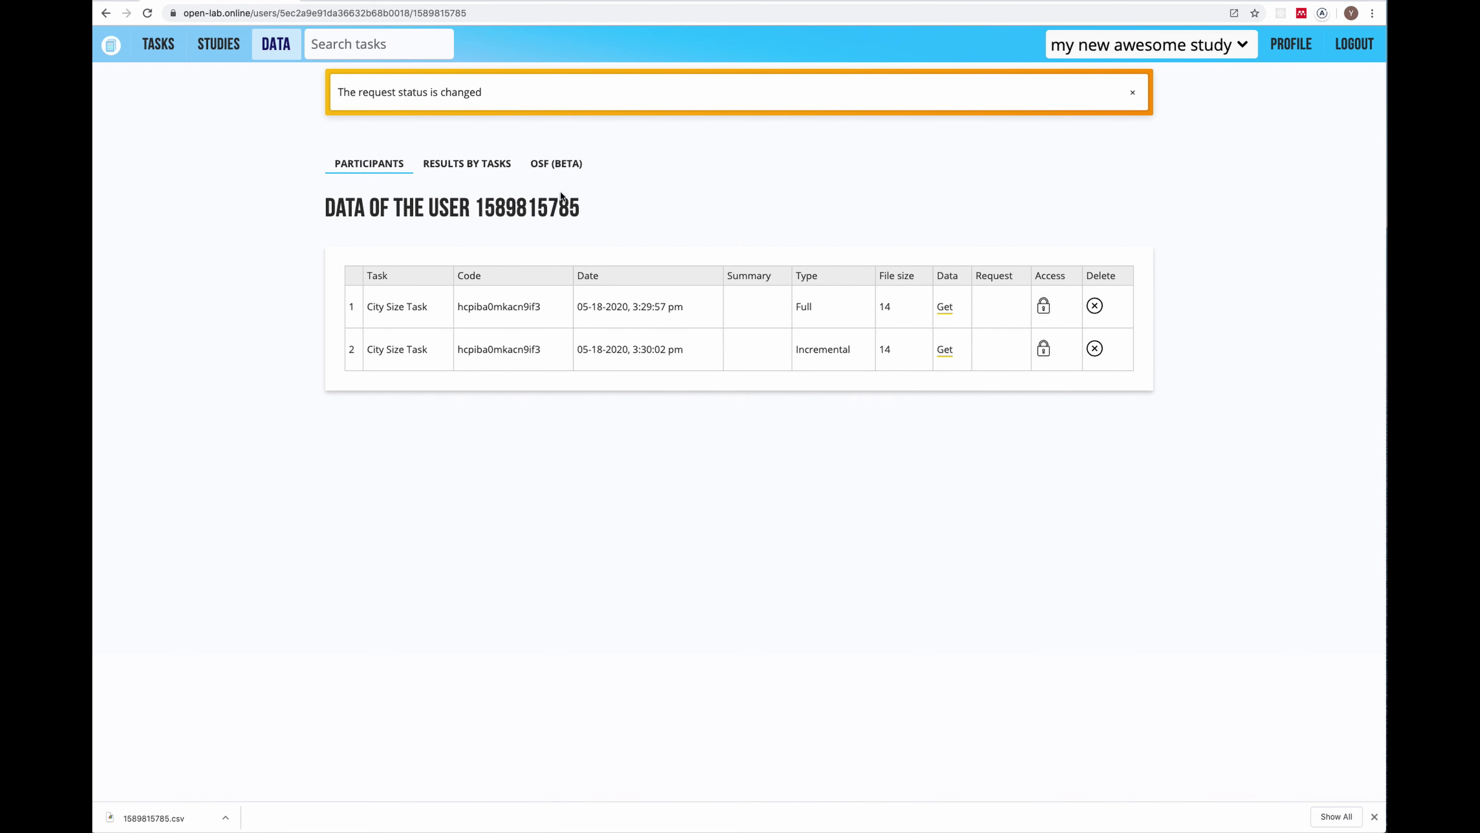
left_click(367, 164)
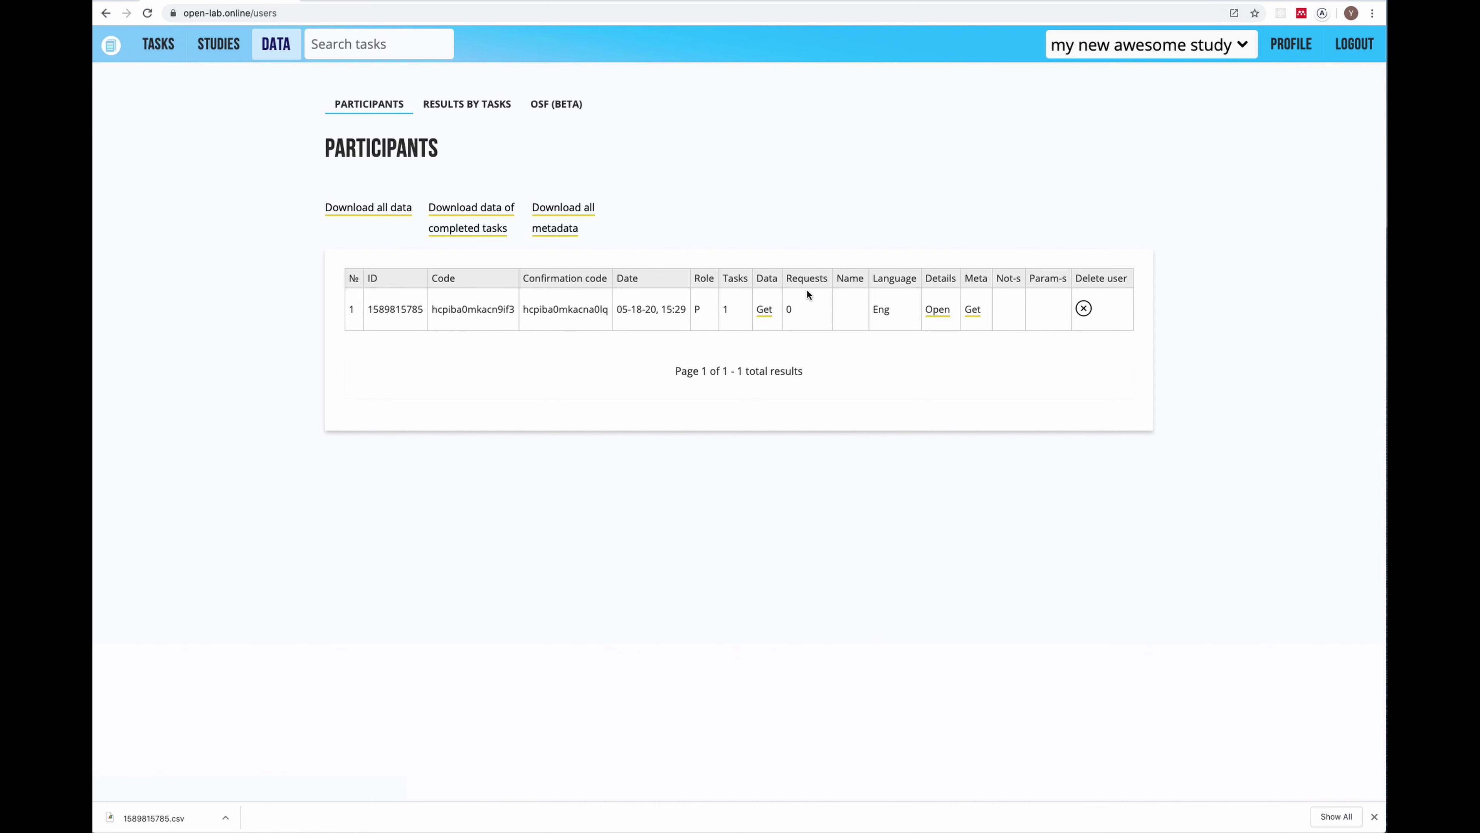
Step: View the study's results for the City Size Task, and look at the OSF project sync page
left_click(476, 114)
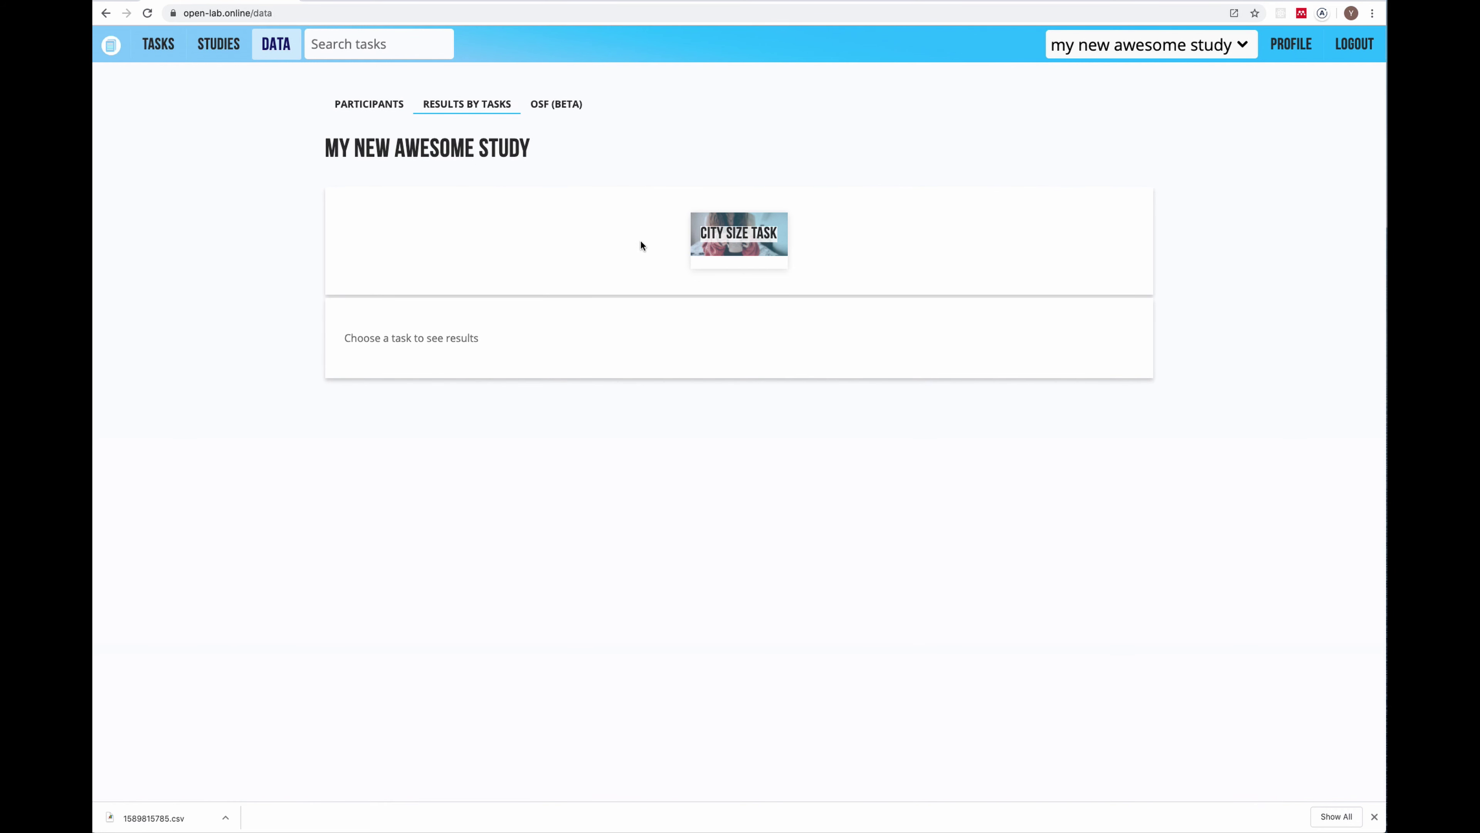
left_click(704, 237)
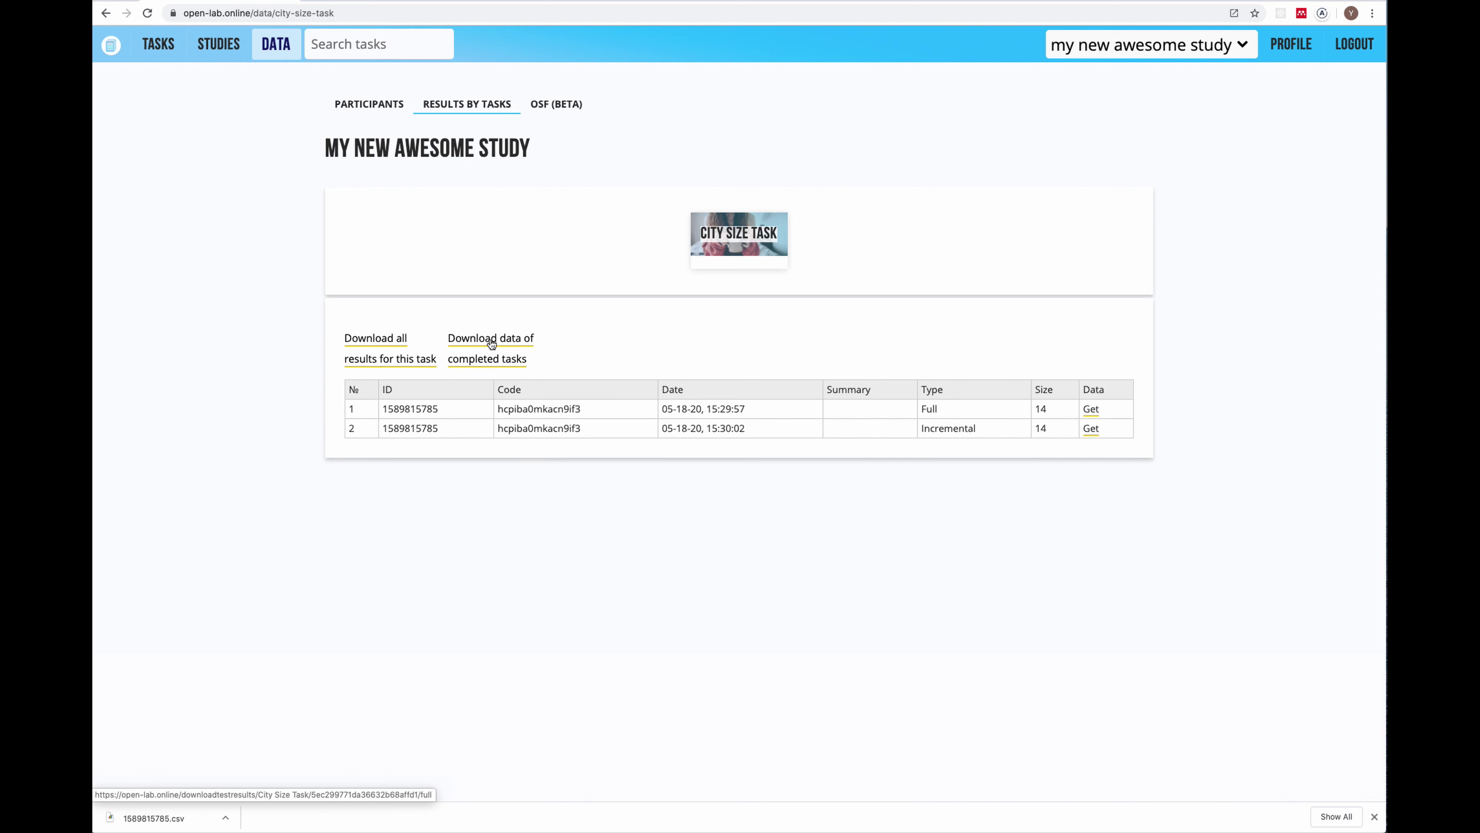
left_click(574, 105)
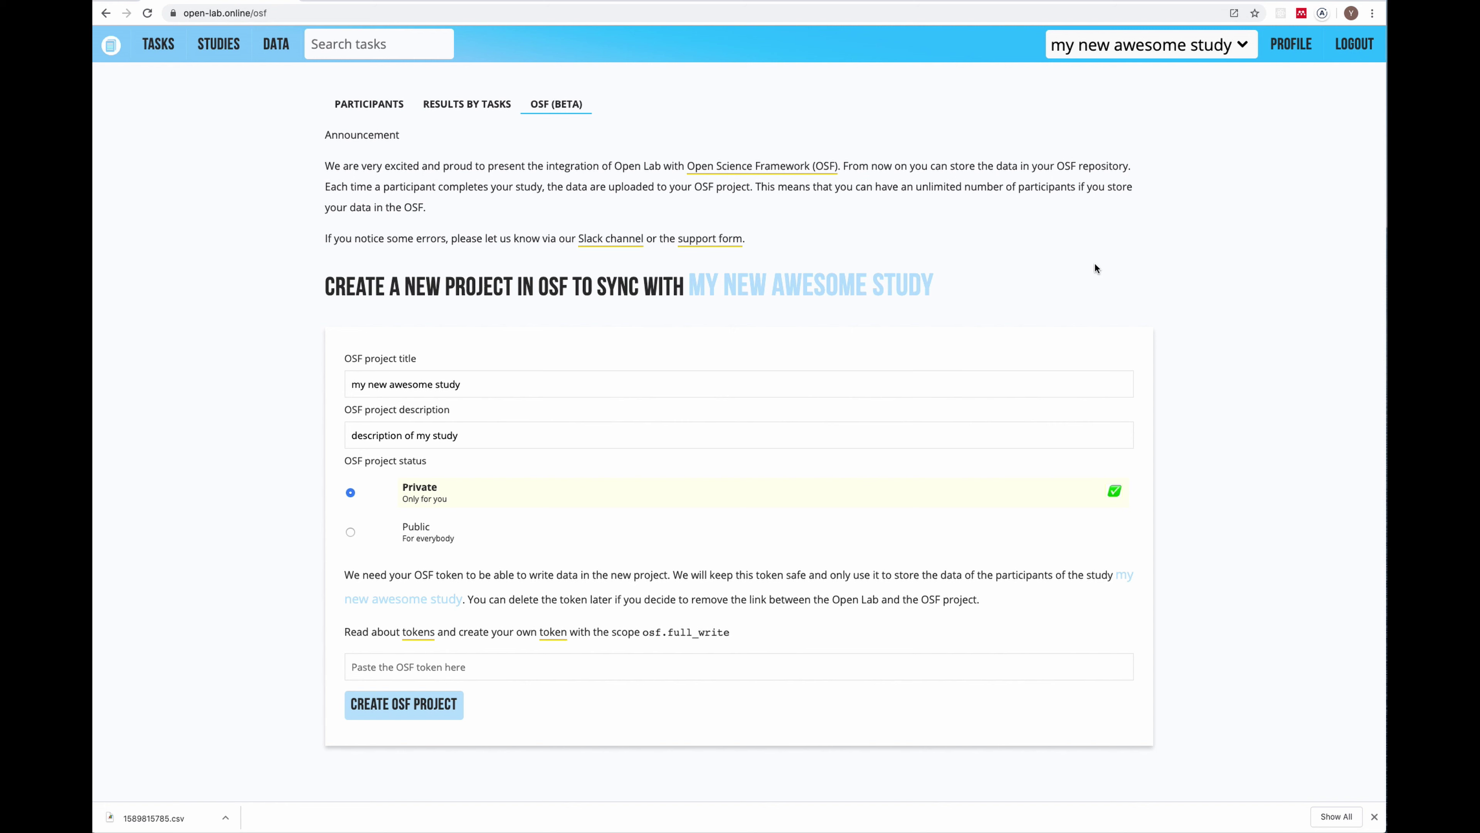
Step: Download all data of the study's participants and open the downloaded CSV file in the spreadsheet app
left_click(369, 103)
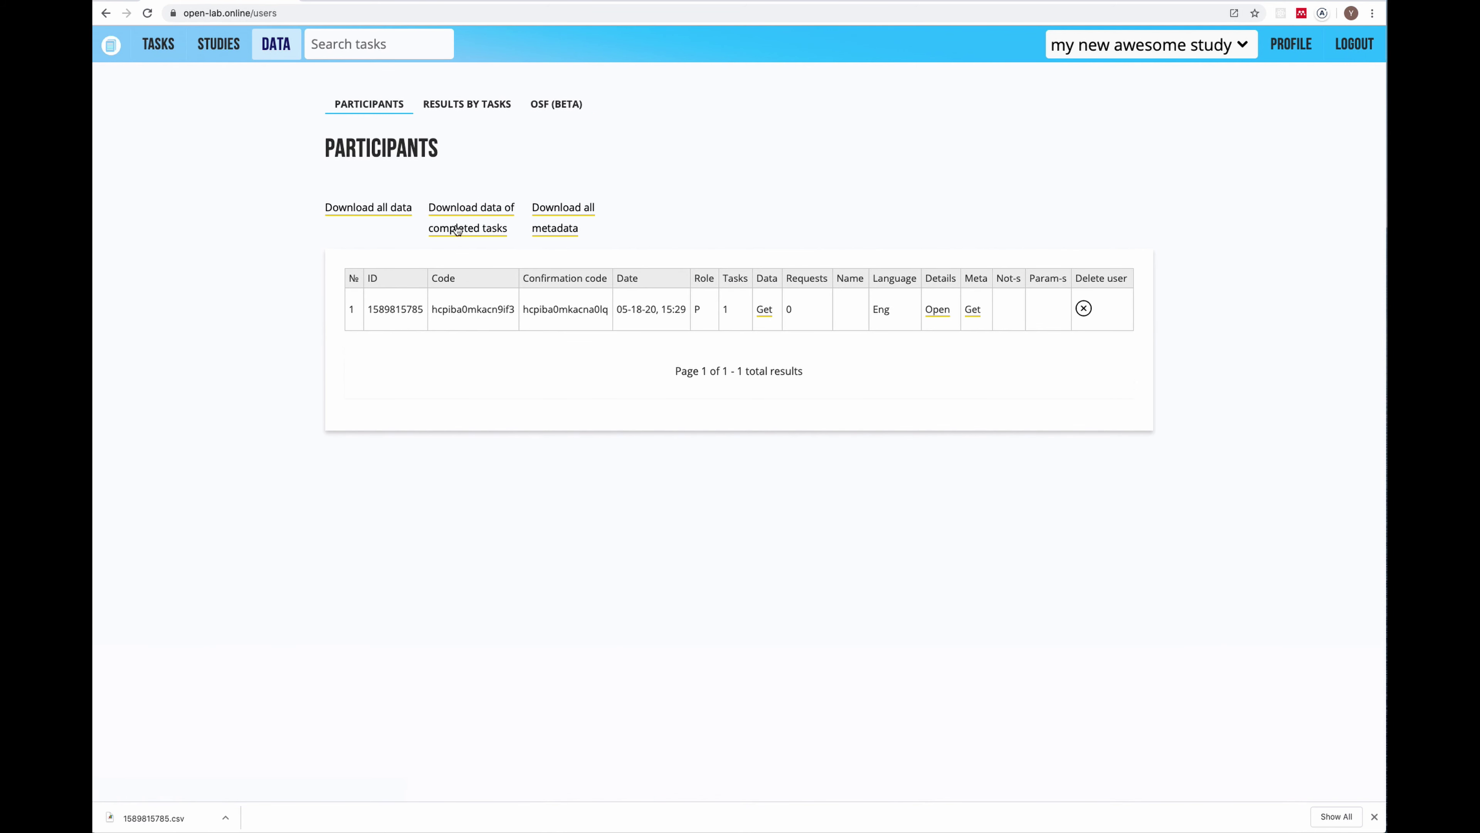
left_click(390, 211)
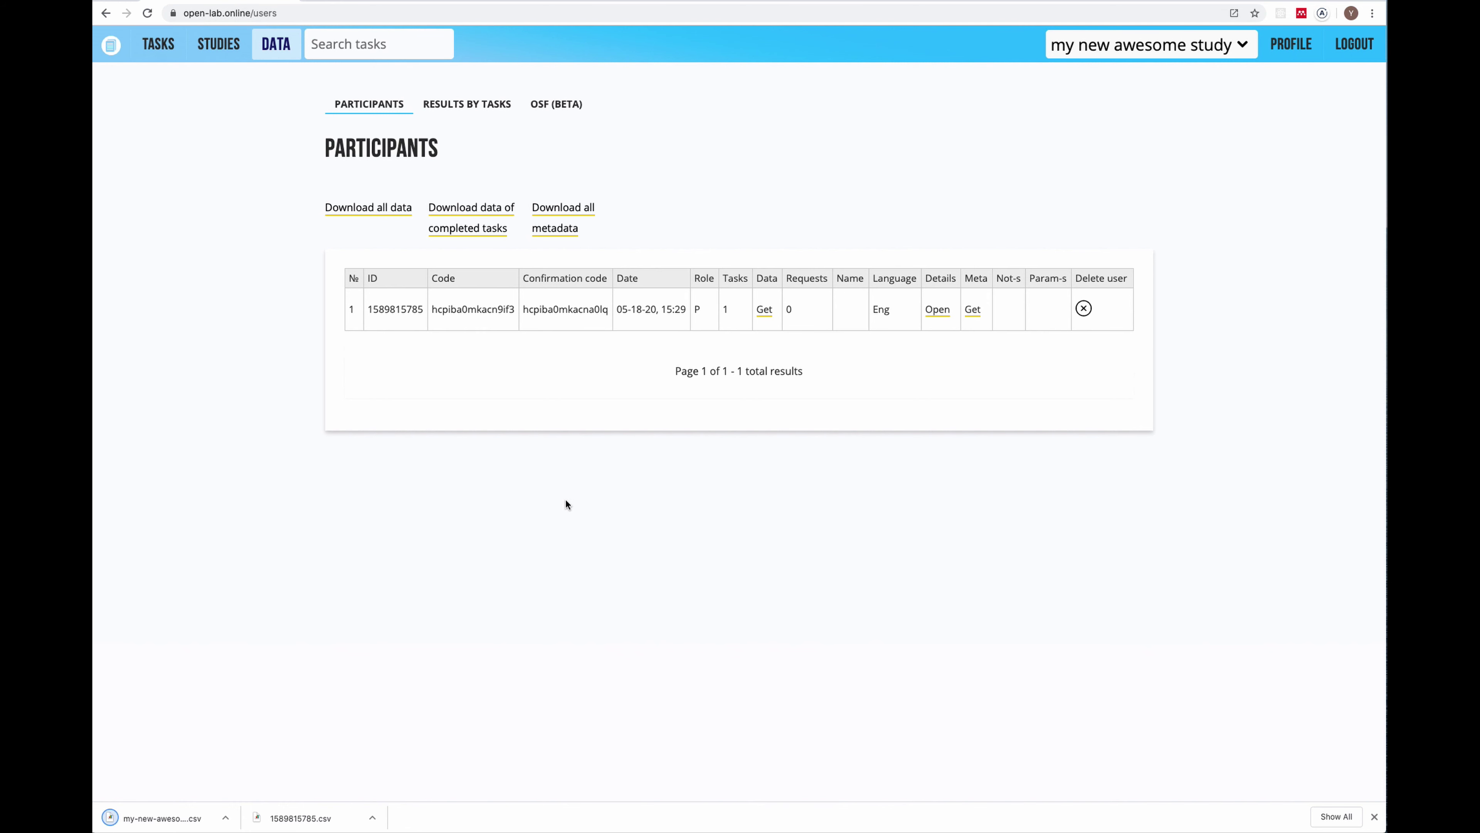
left_click(169, 818)
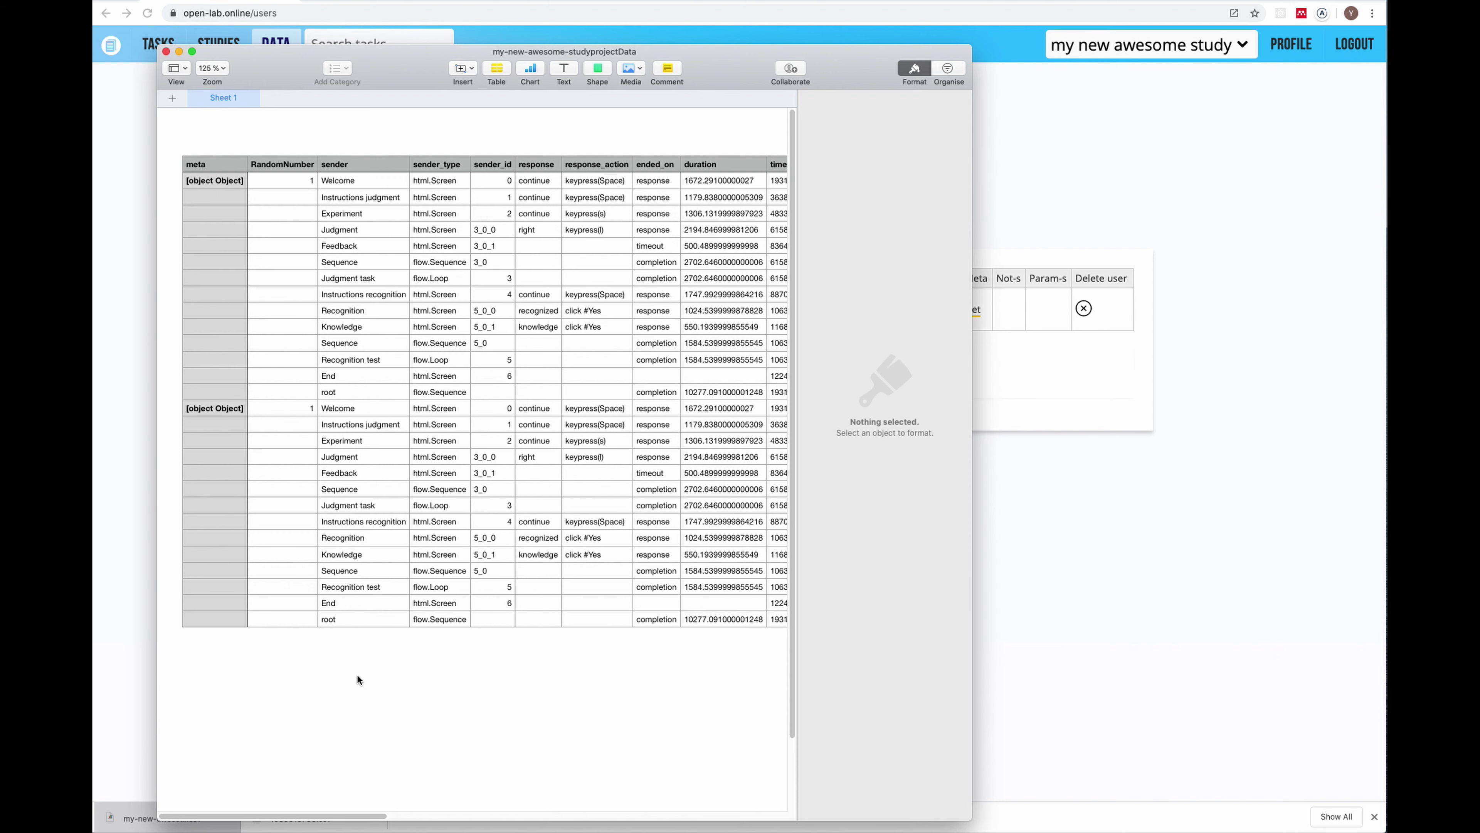
Step: Examine the exported data's columns across the sheet, highlighting the openLabId, type and task columns
left_click_drag(292, 828, 401, 823)
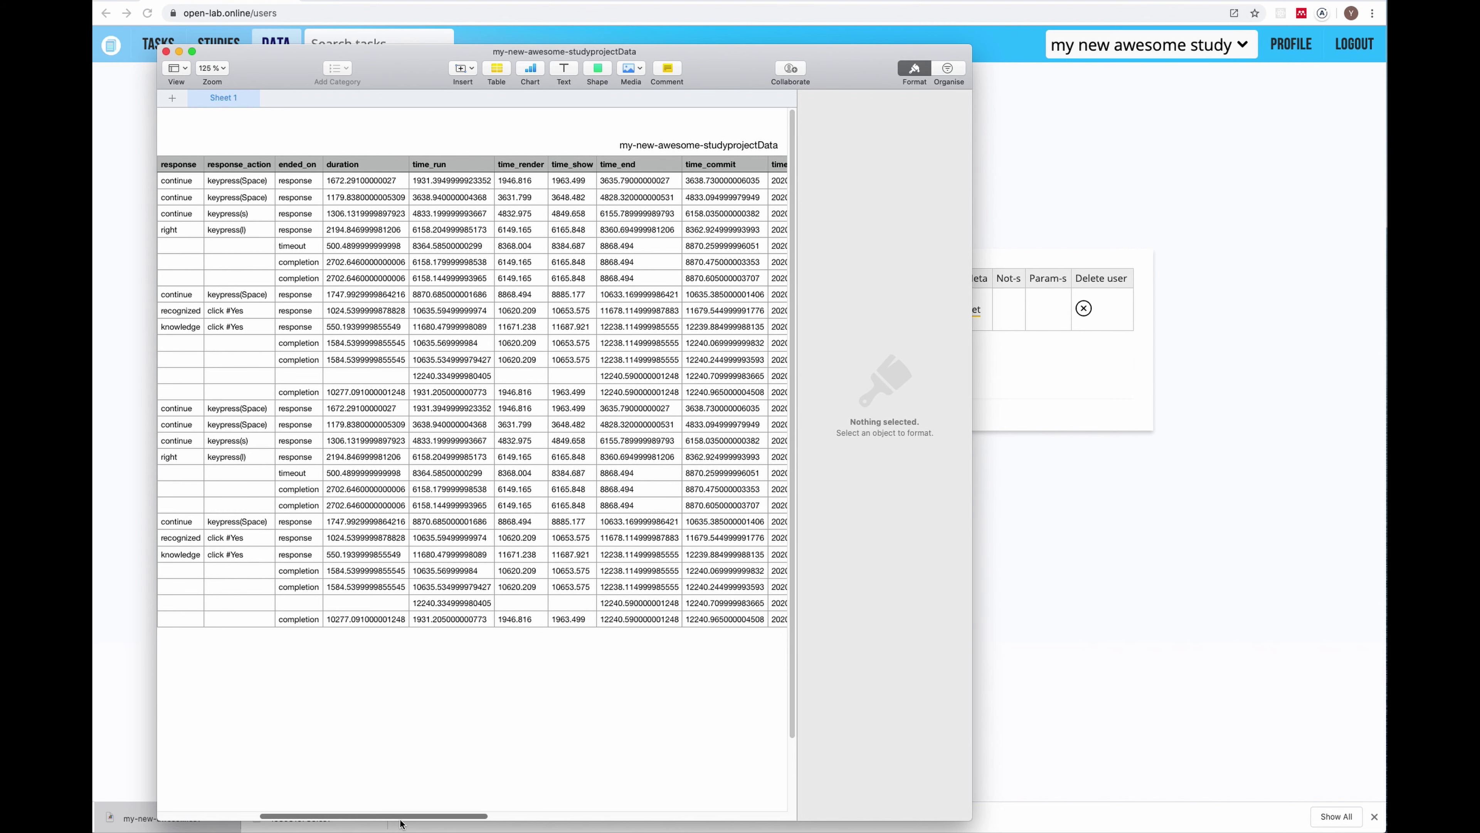
left_click_drag(401, 823, 402, 824)
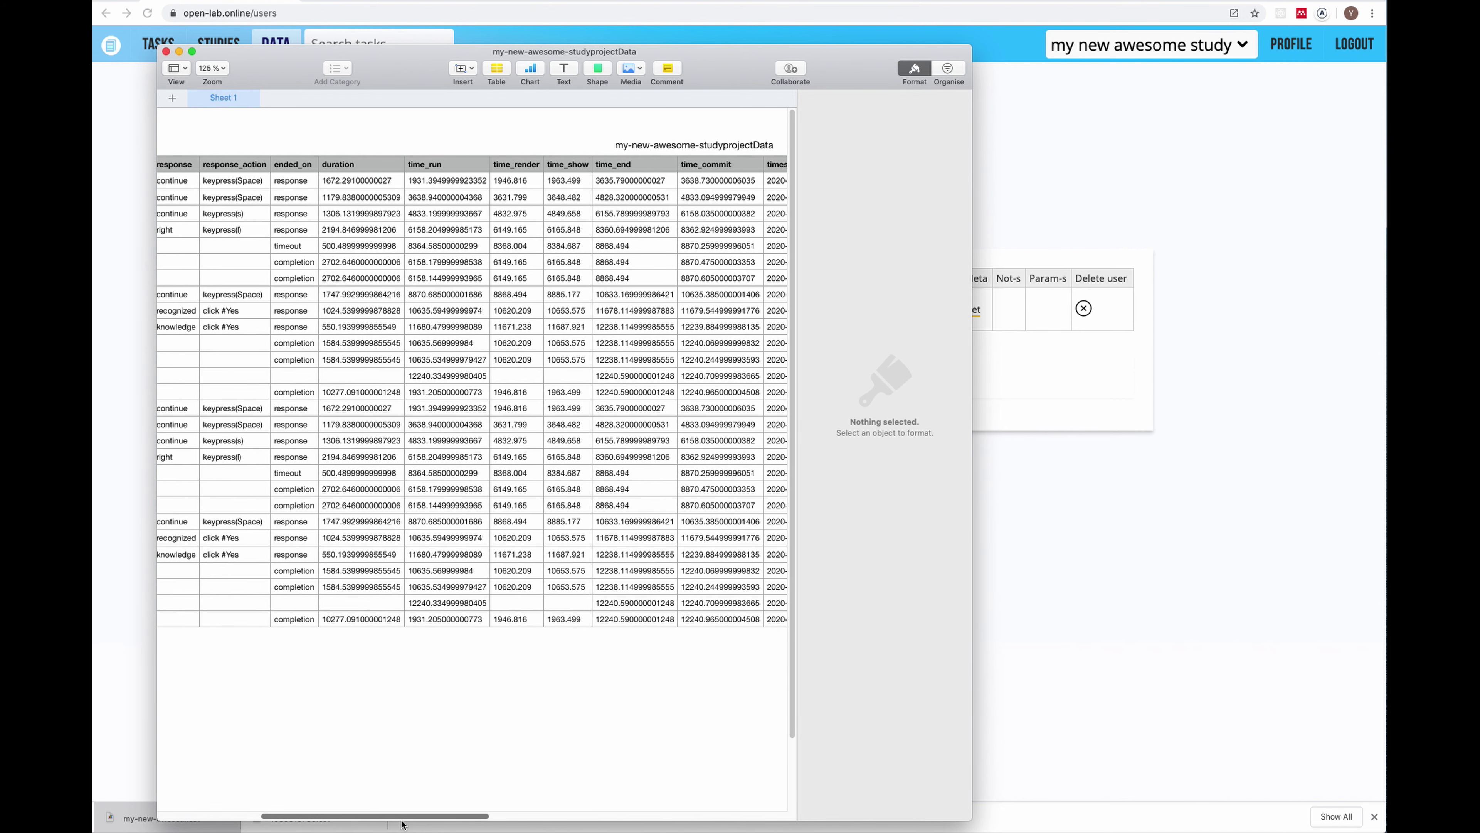
scroll(402, 824, "right", 10)
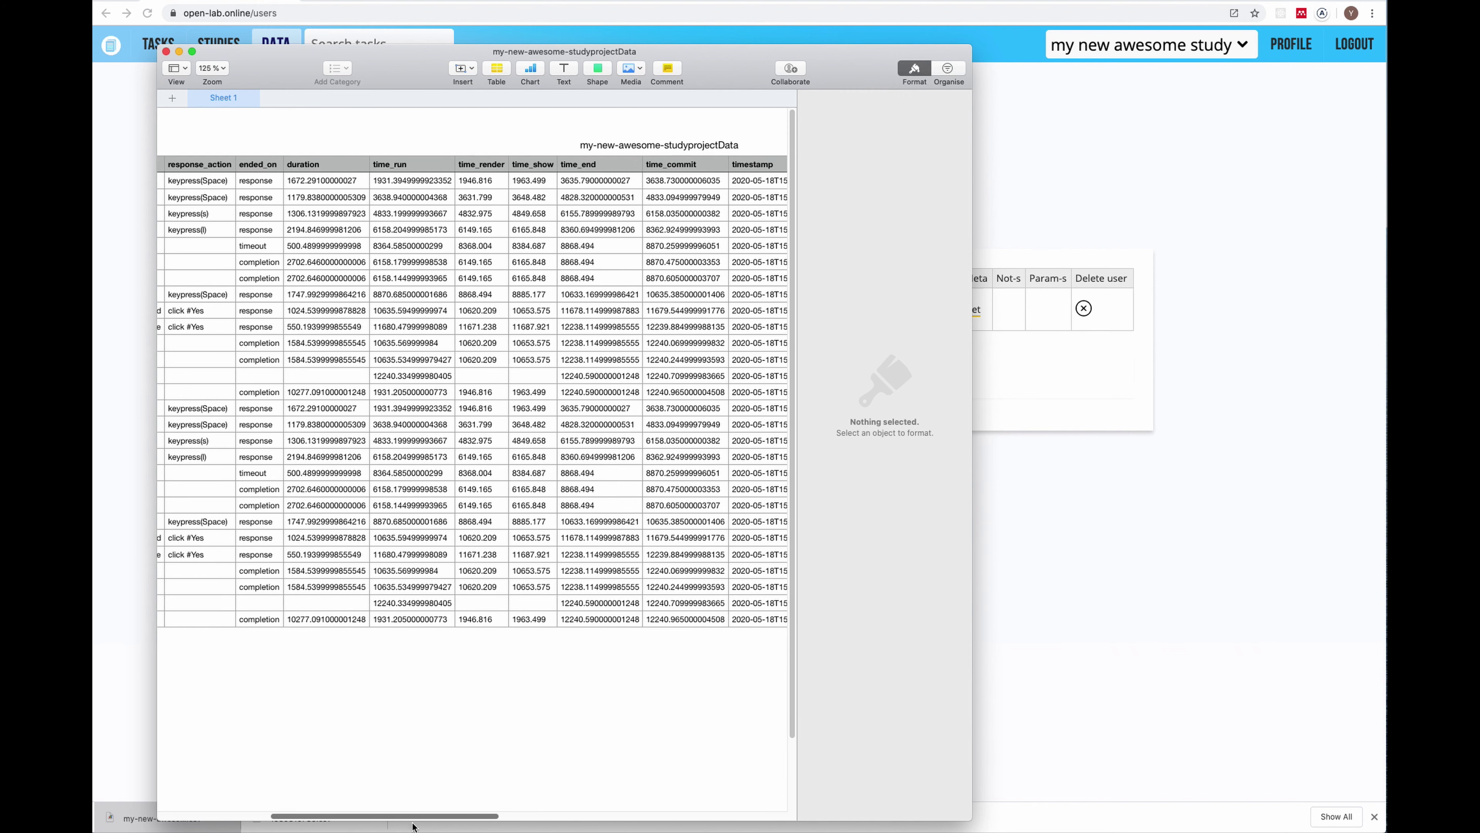
scroll(402, 824, "right", 10)
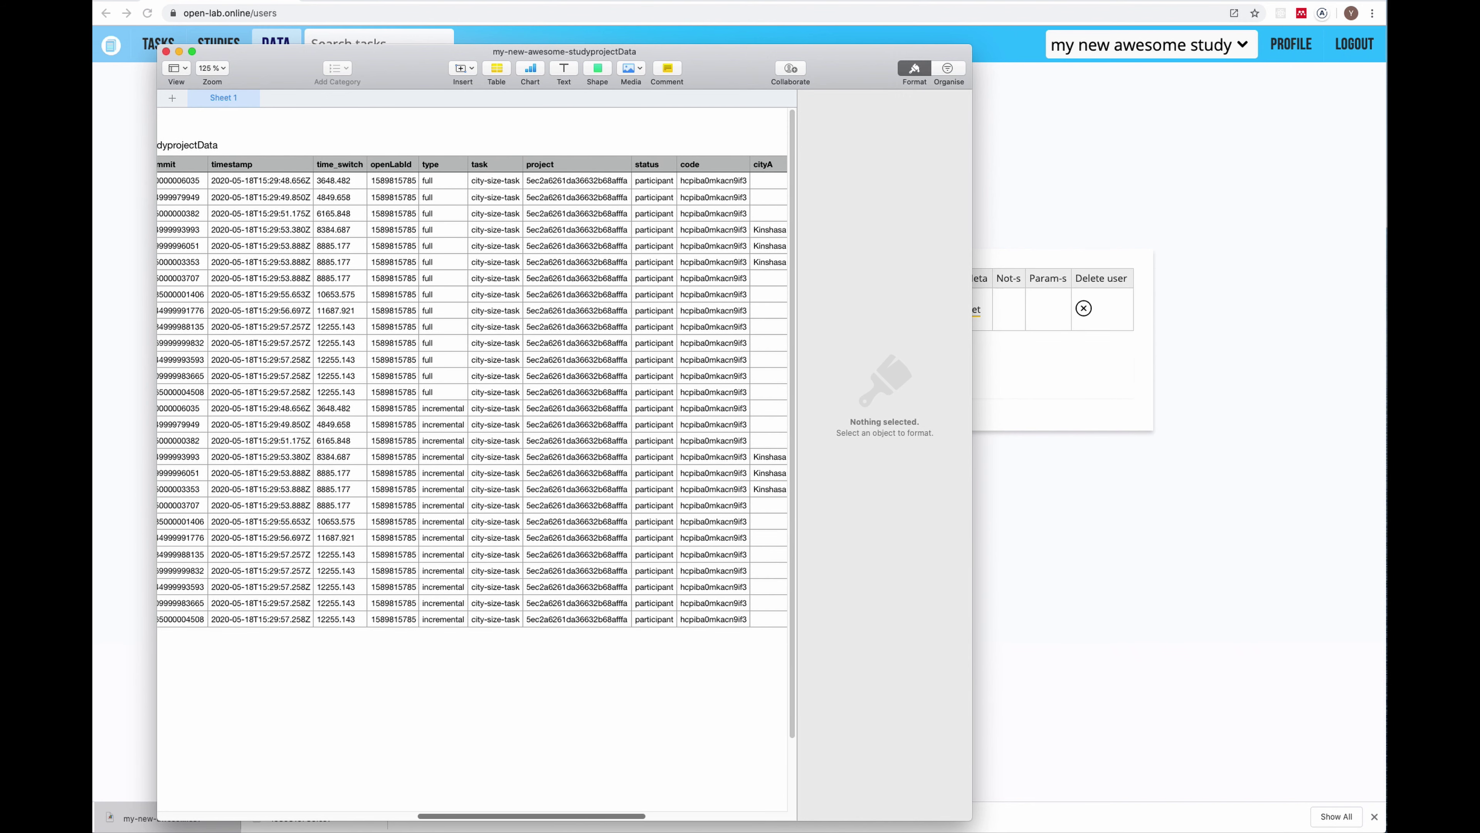
left_click(394, 168)
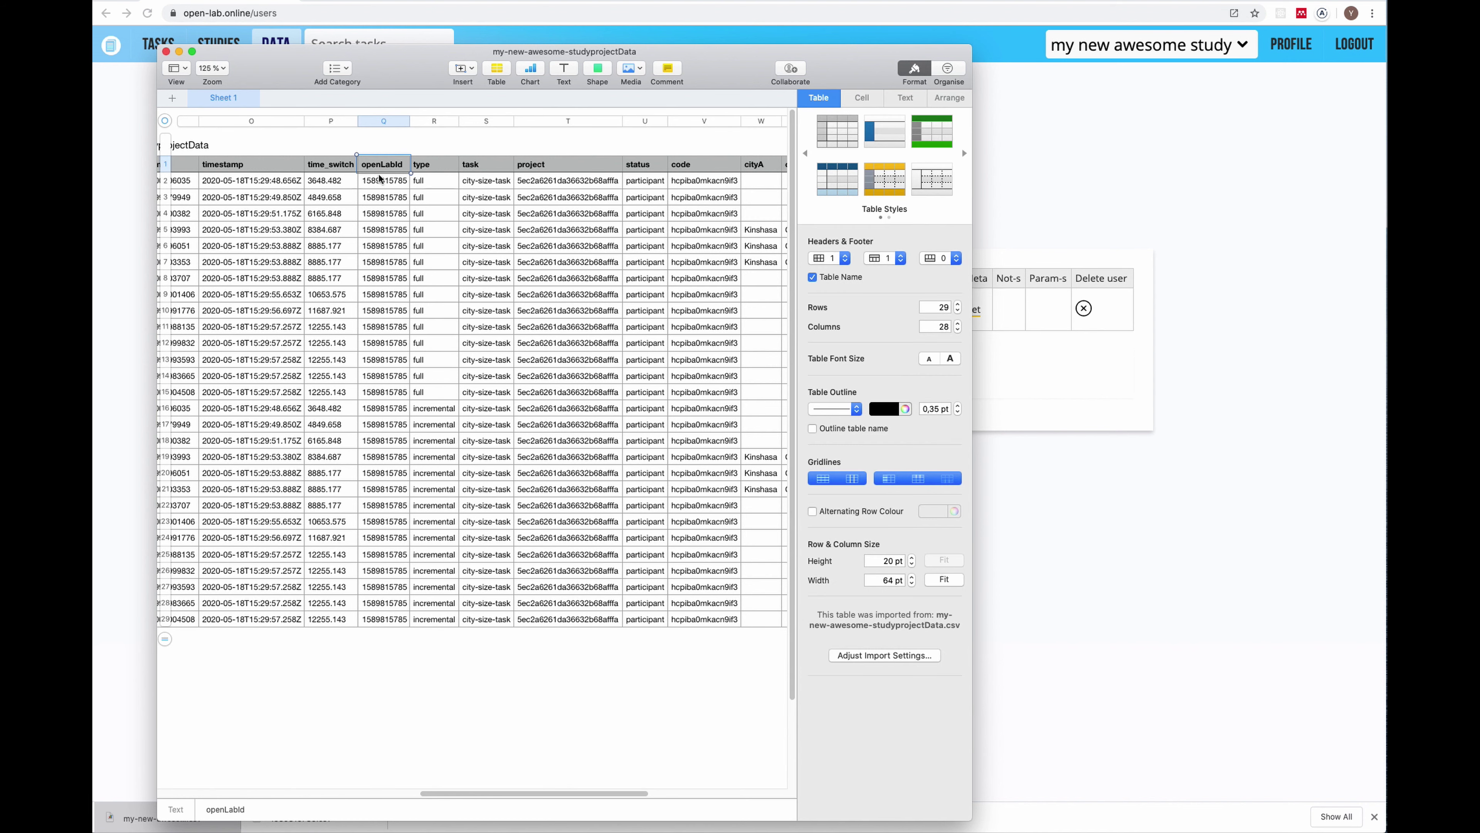
left_click(393, 121)
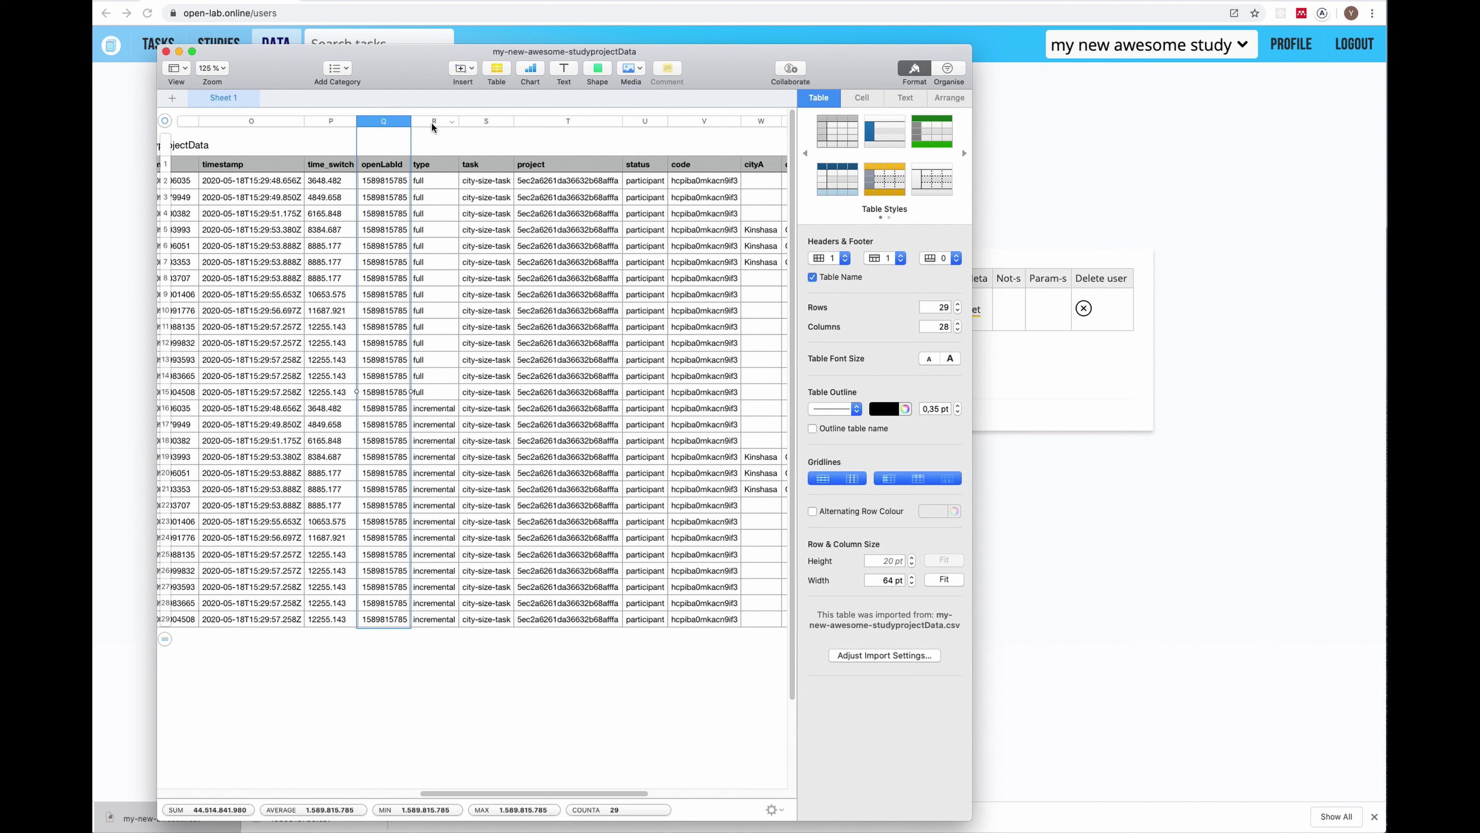
left_click(432, 121)
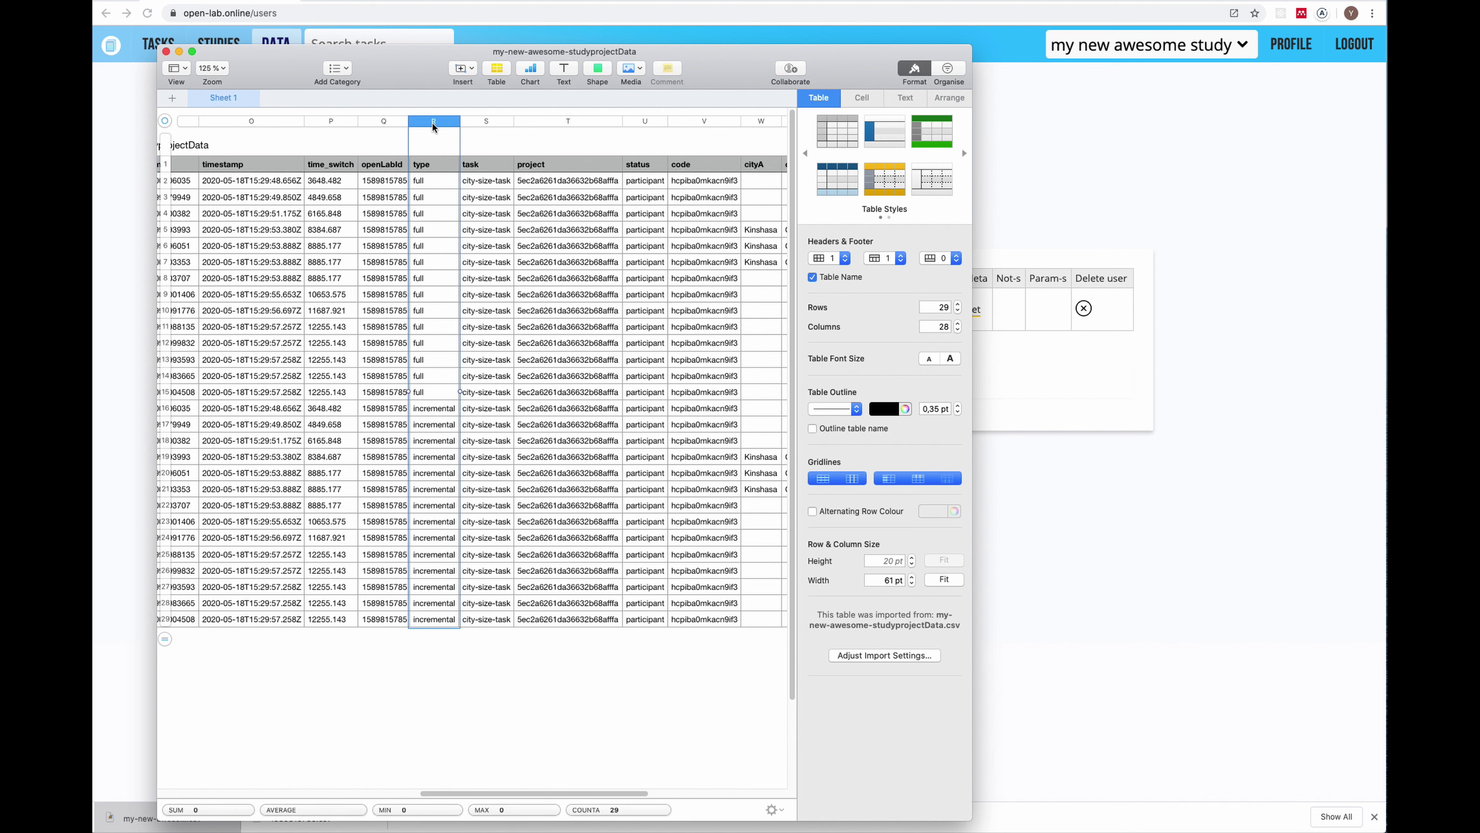
left_click(472, 120)
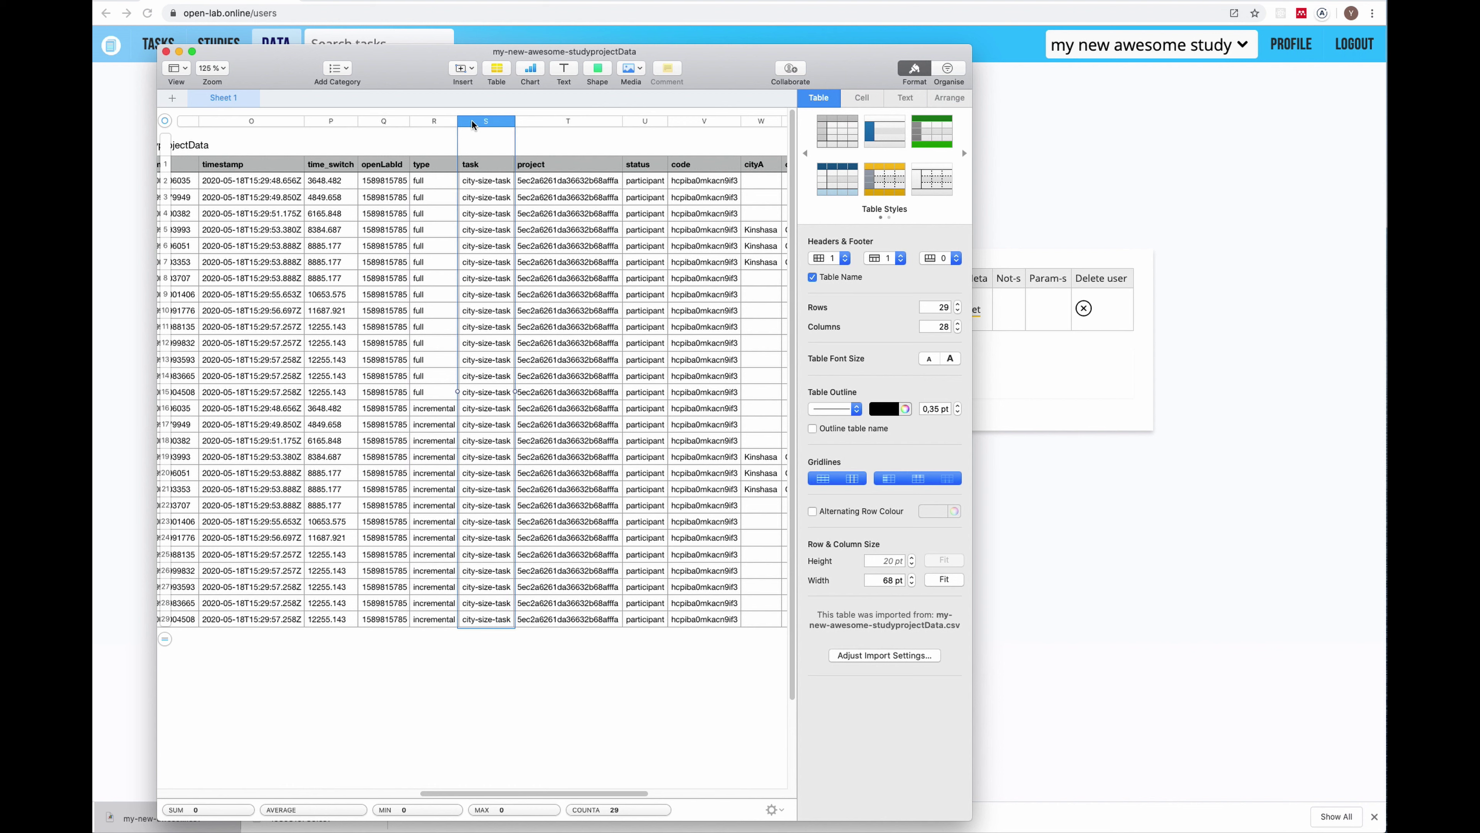
Step: Highlight the project, status and code columns of the exported data, and examine the remaining columns through city
left_click(534, 122)
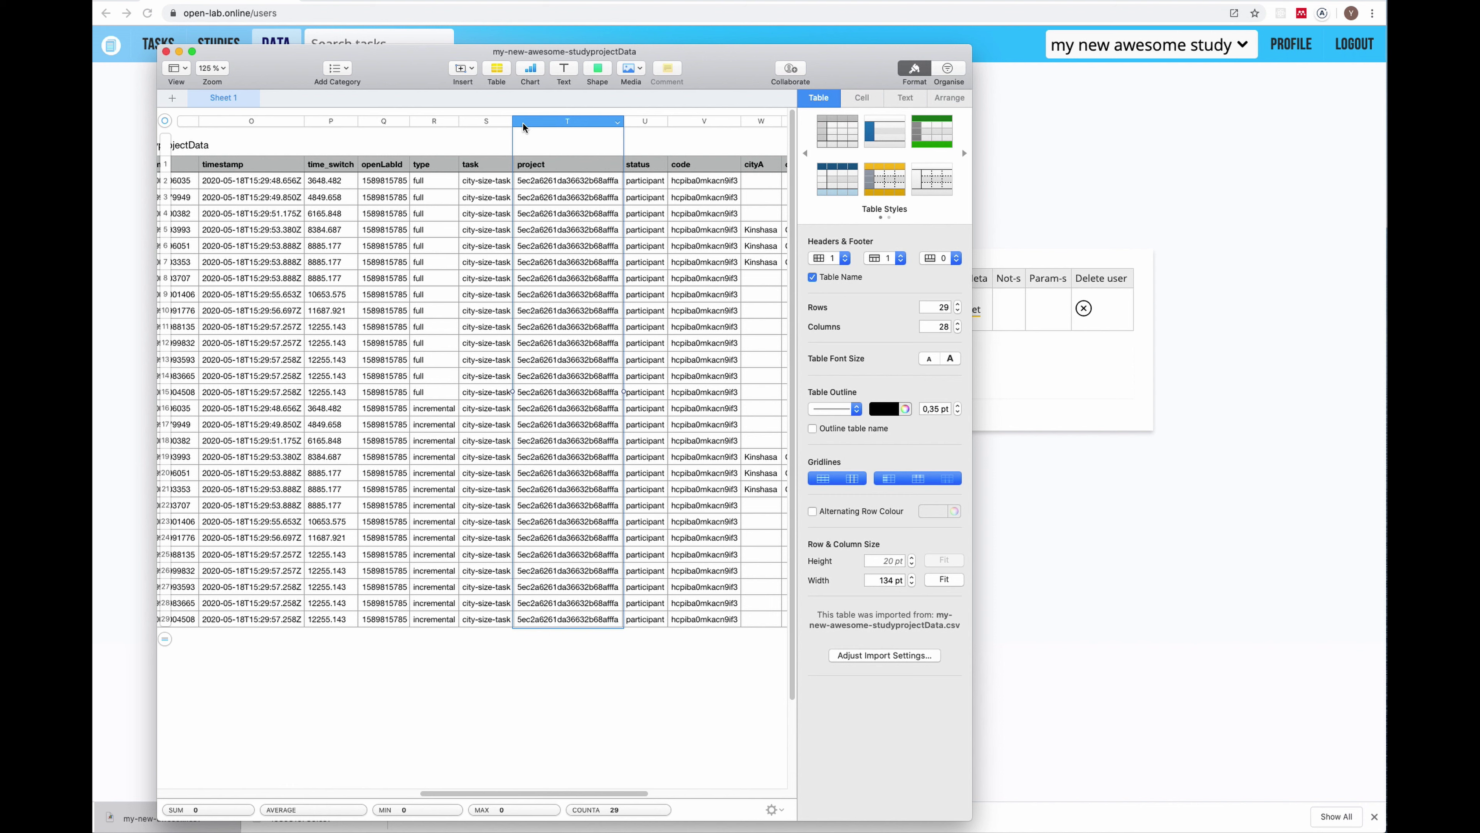
left_click(641, 123)
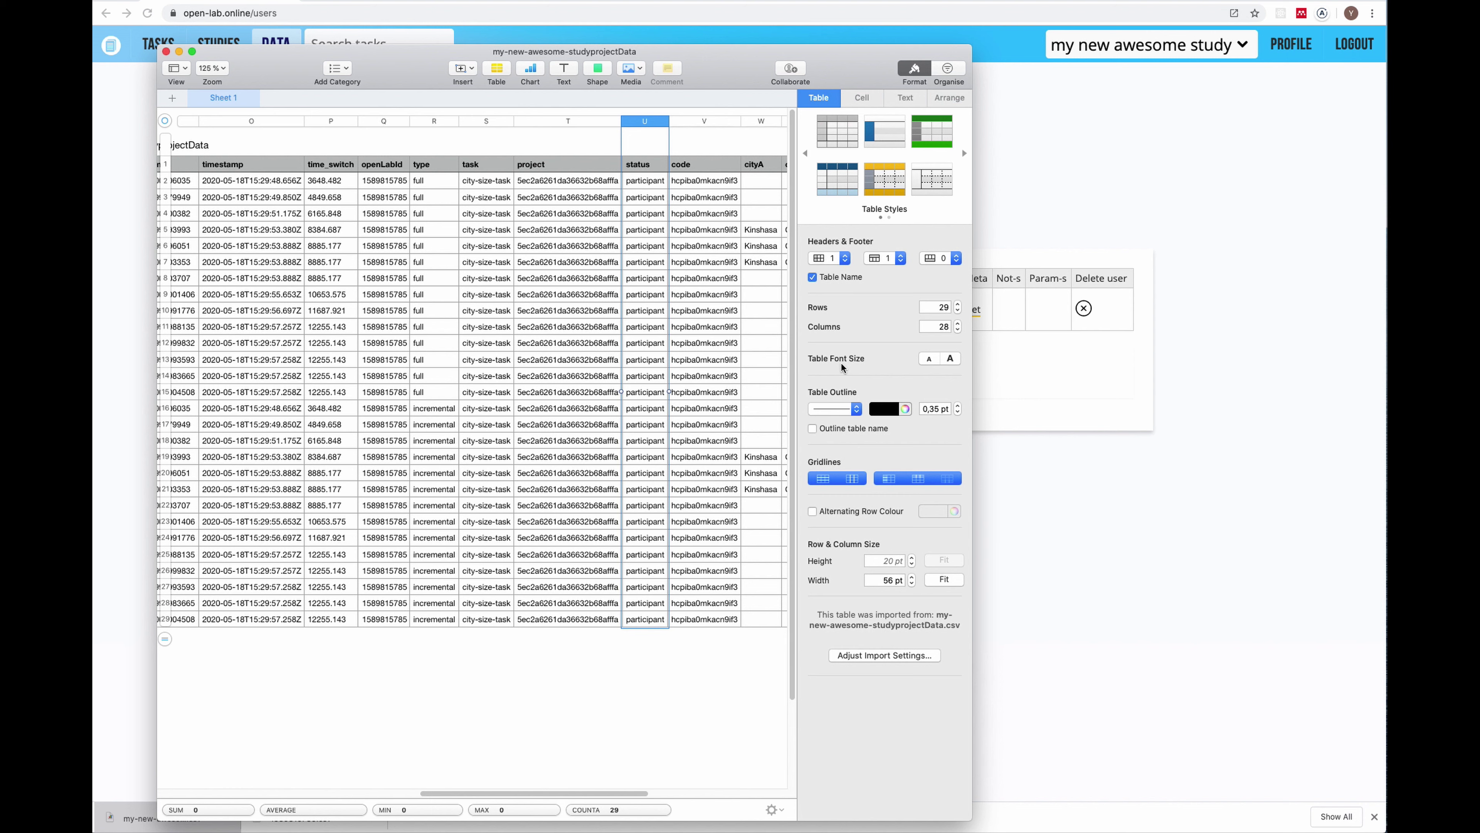
left_click(690, 120)
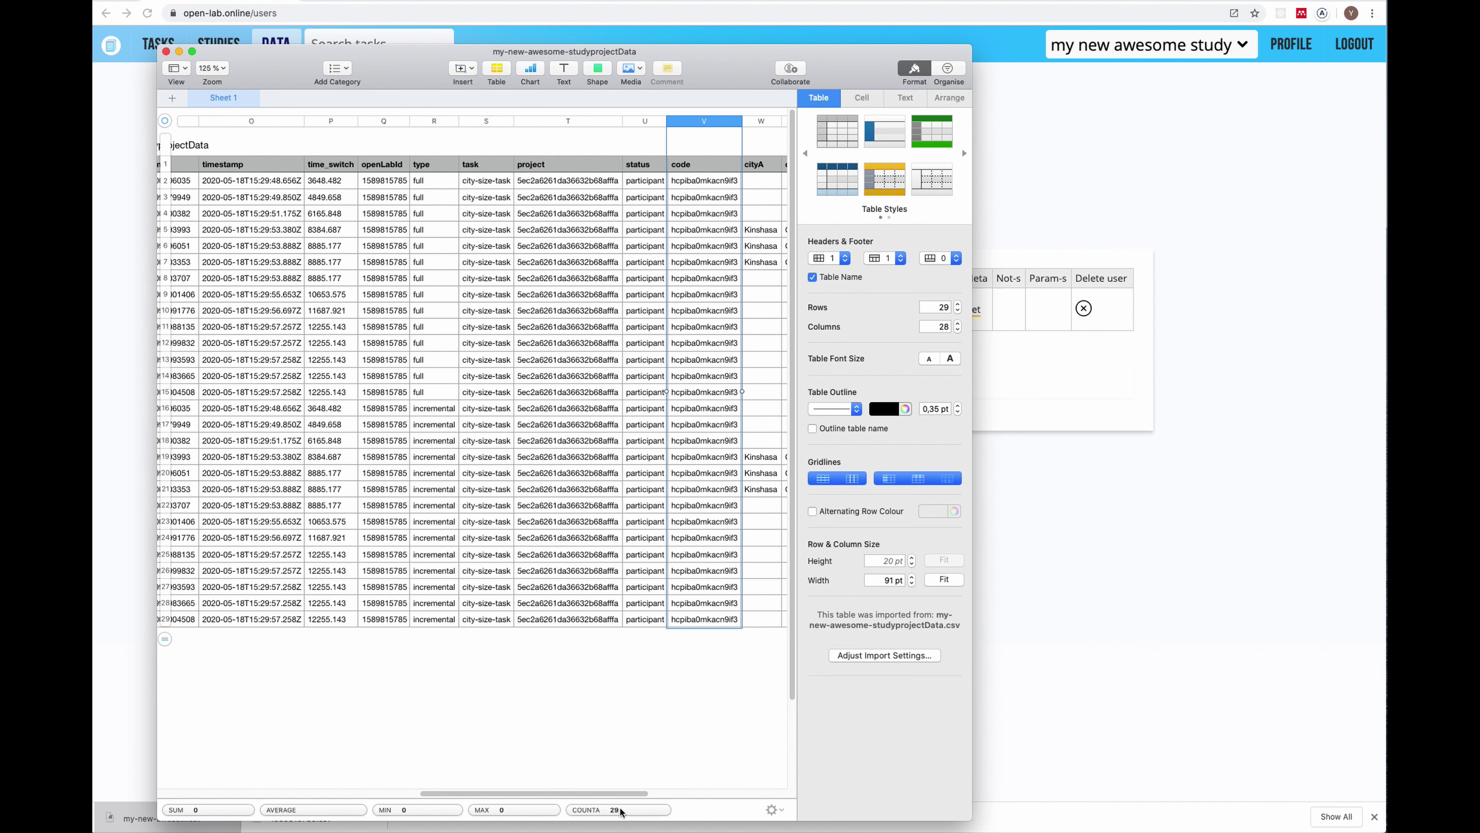
left_click_drag(618, 795, 701, 796)
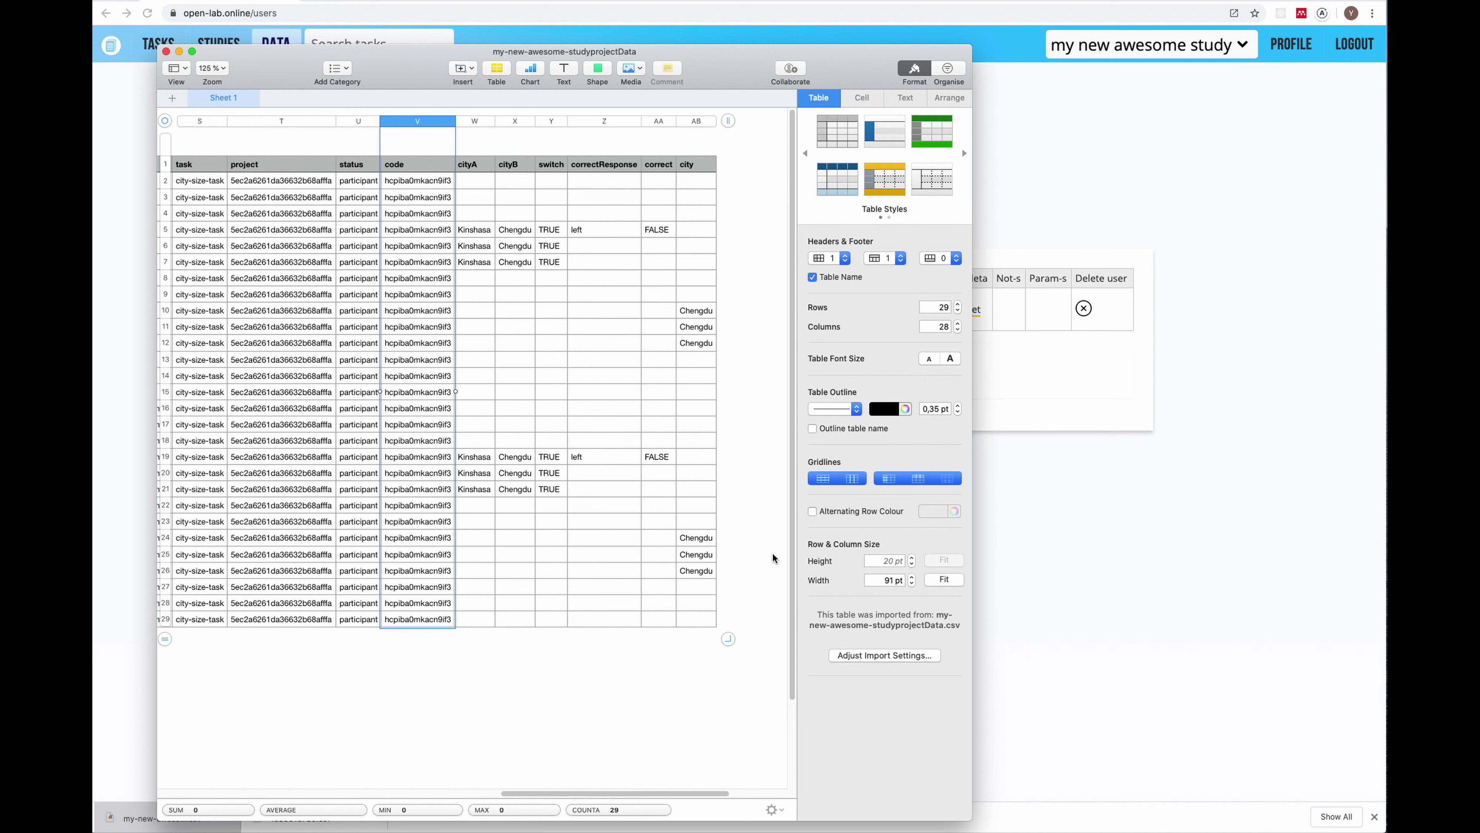
Step: Return to Open Lab in the browser and view the documentation's help page
left_click(1040, 495)
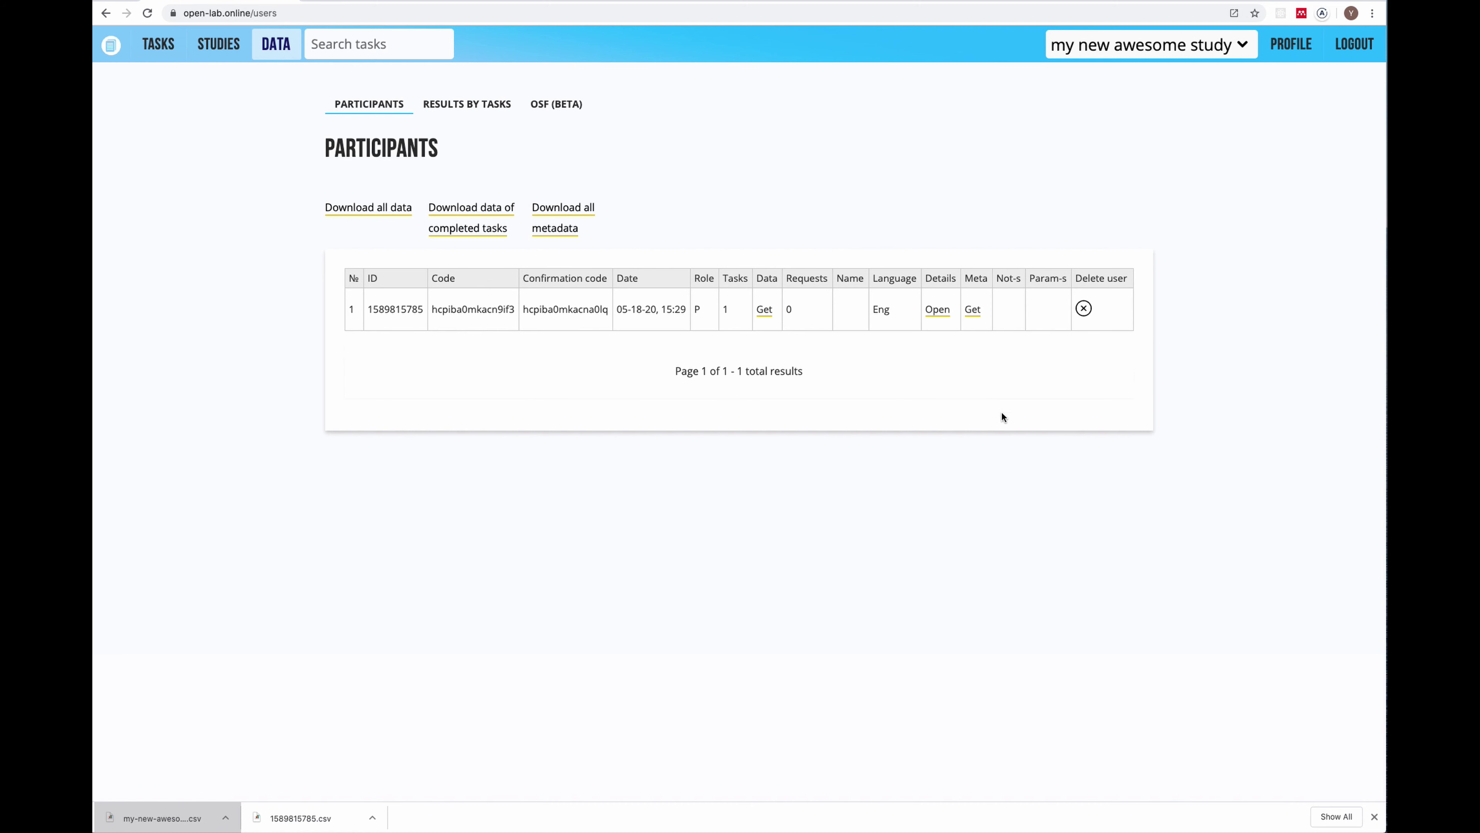
left_click(109, 50)
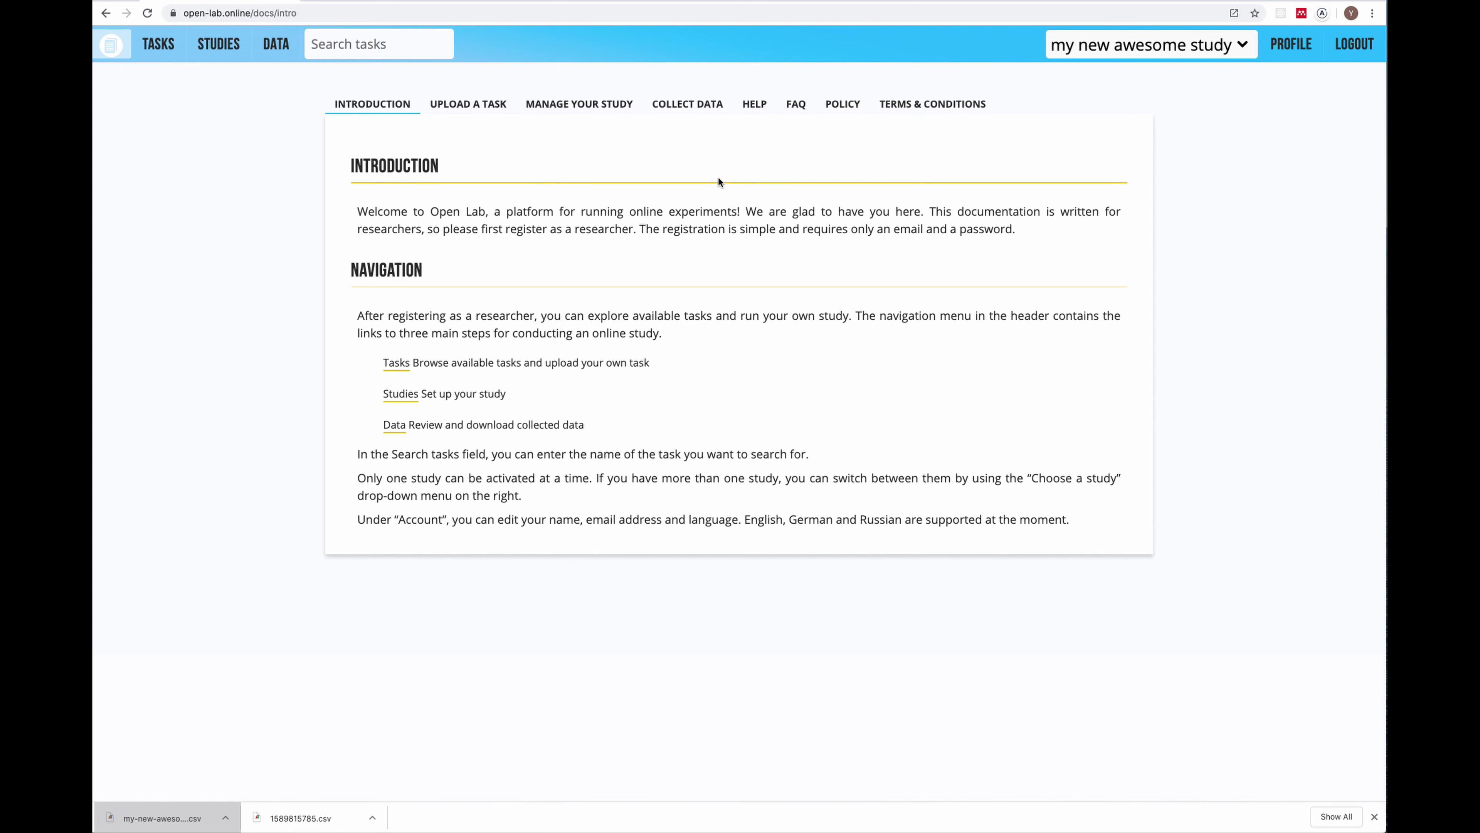
left_click(761, 108)
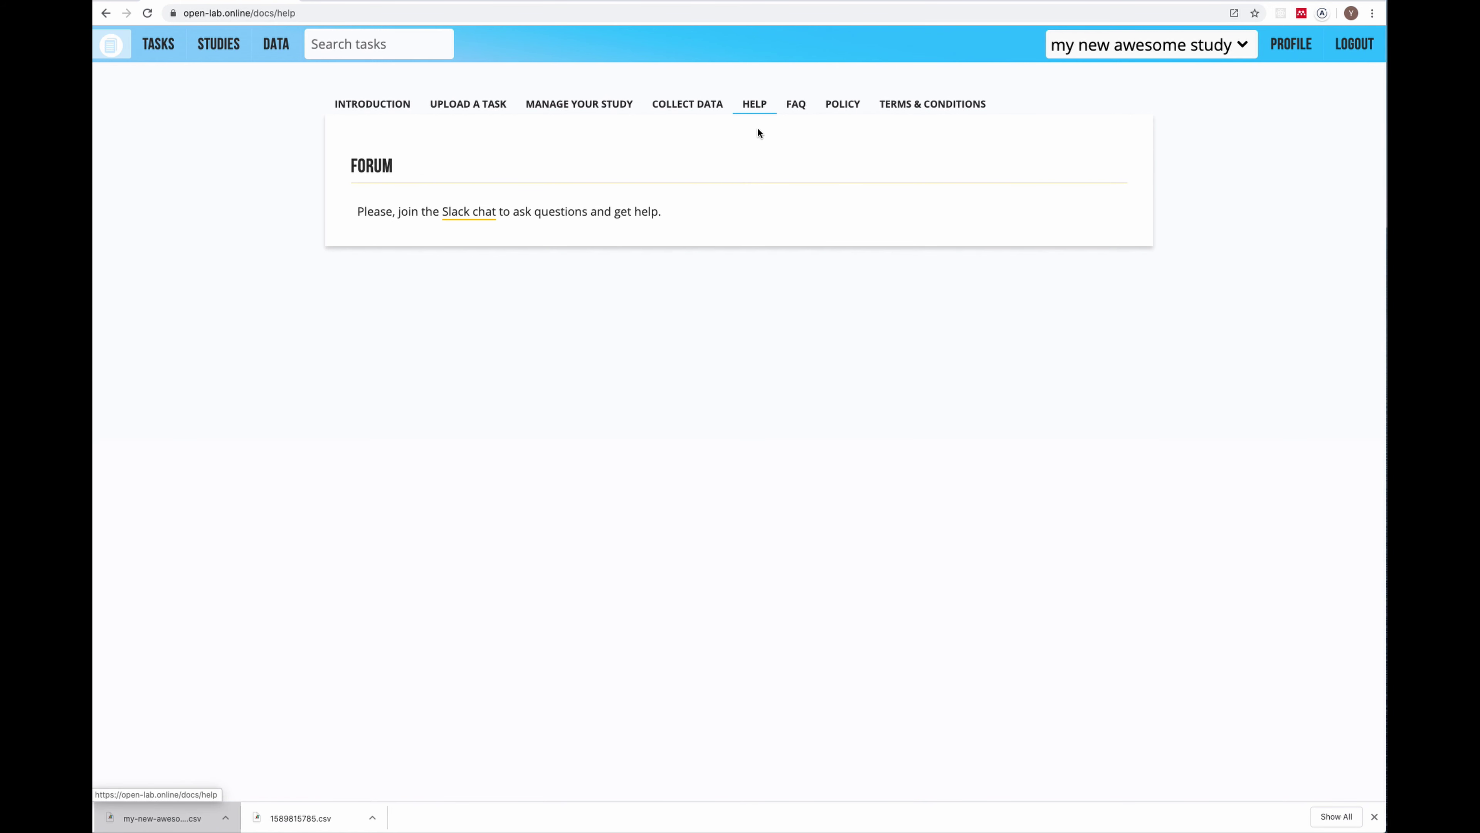